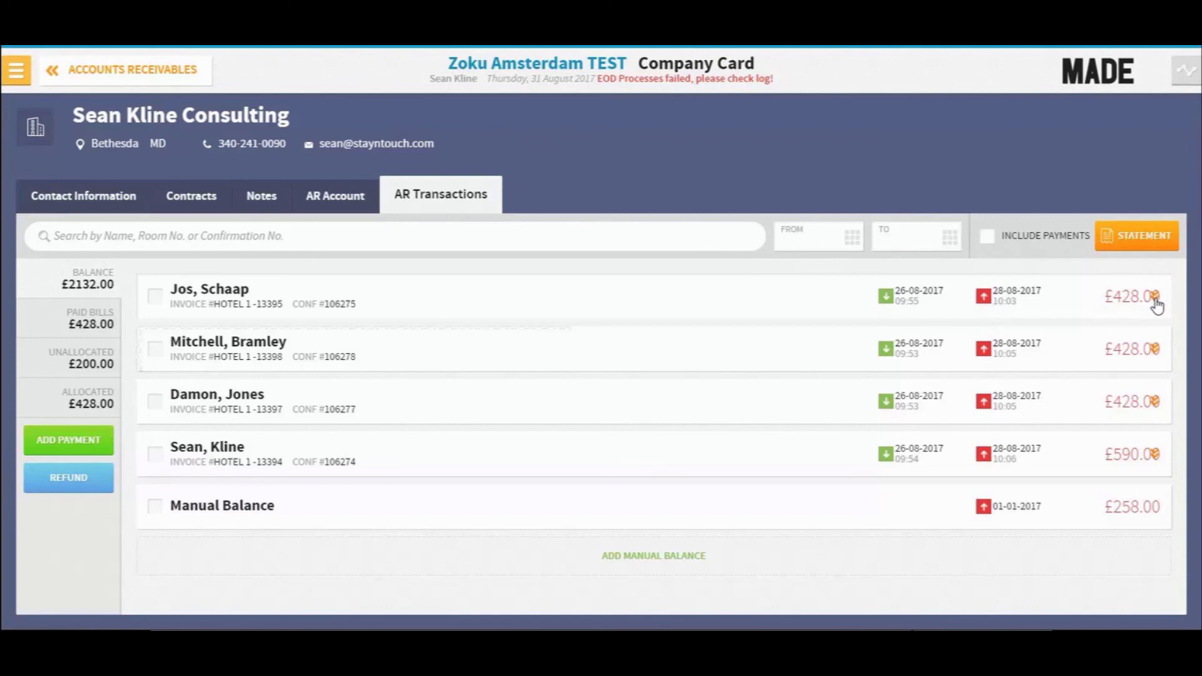
# - Review an invoice's charge breakdown and the balance, paid bills, unallocated and allocated transaction lists
pyautogui.click(1155, 305)
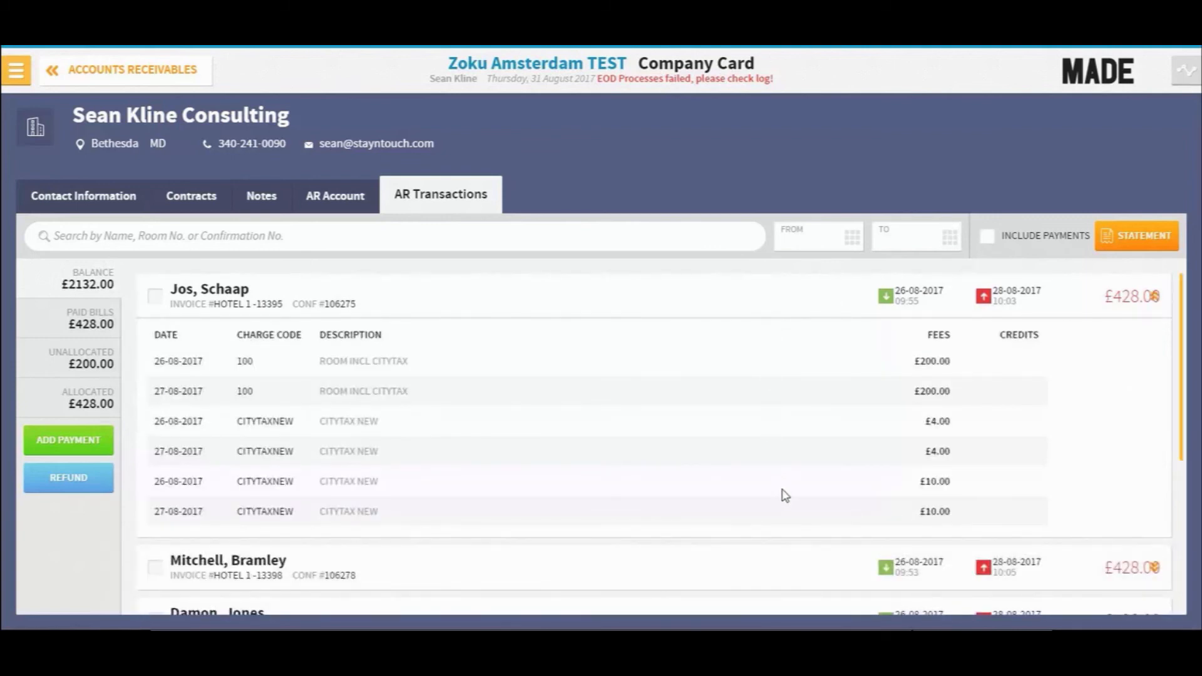
pyautogui.click(1153, 299)
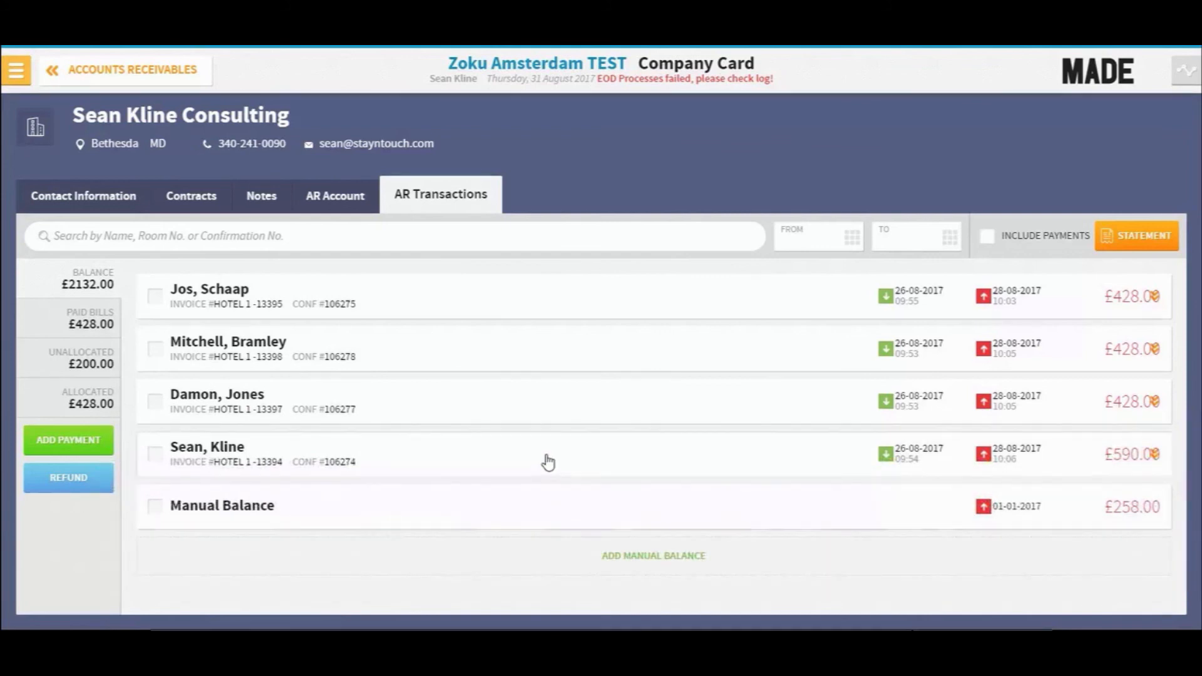
pyautogui.click(84, 321)
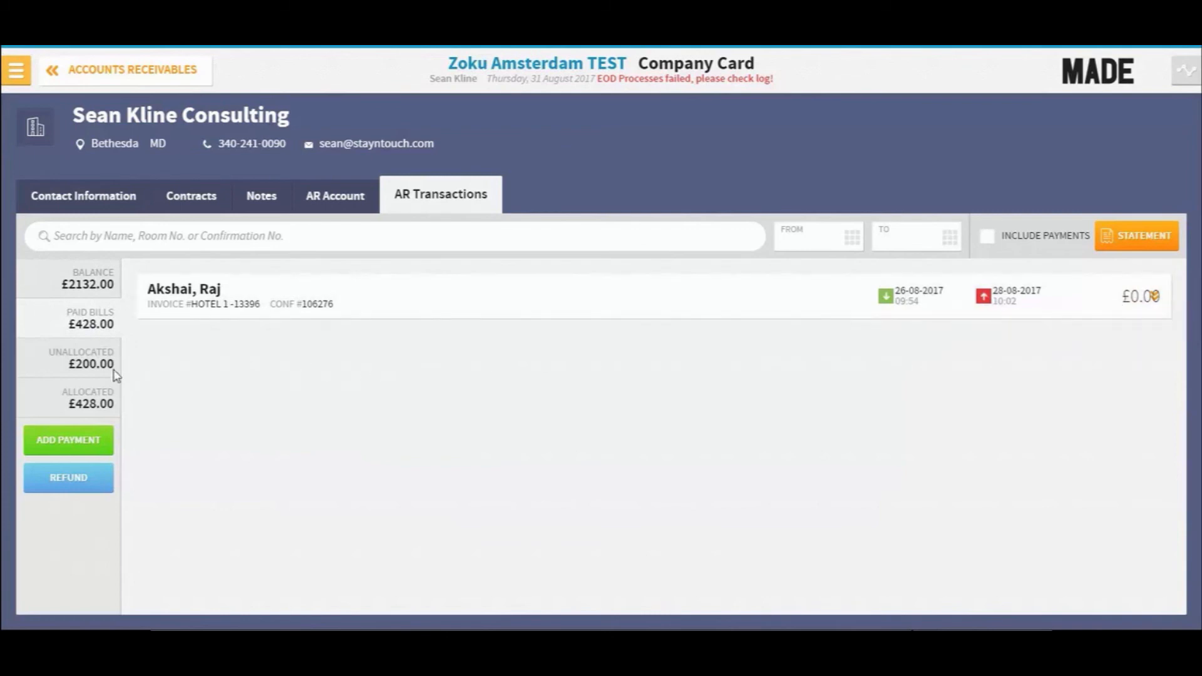
pyautogui.click(87, 363)
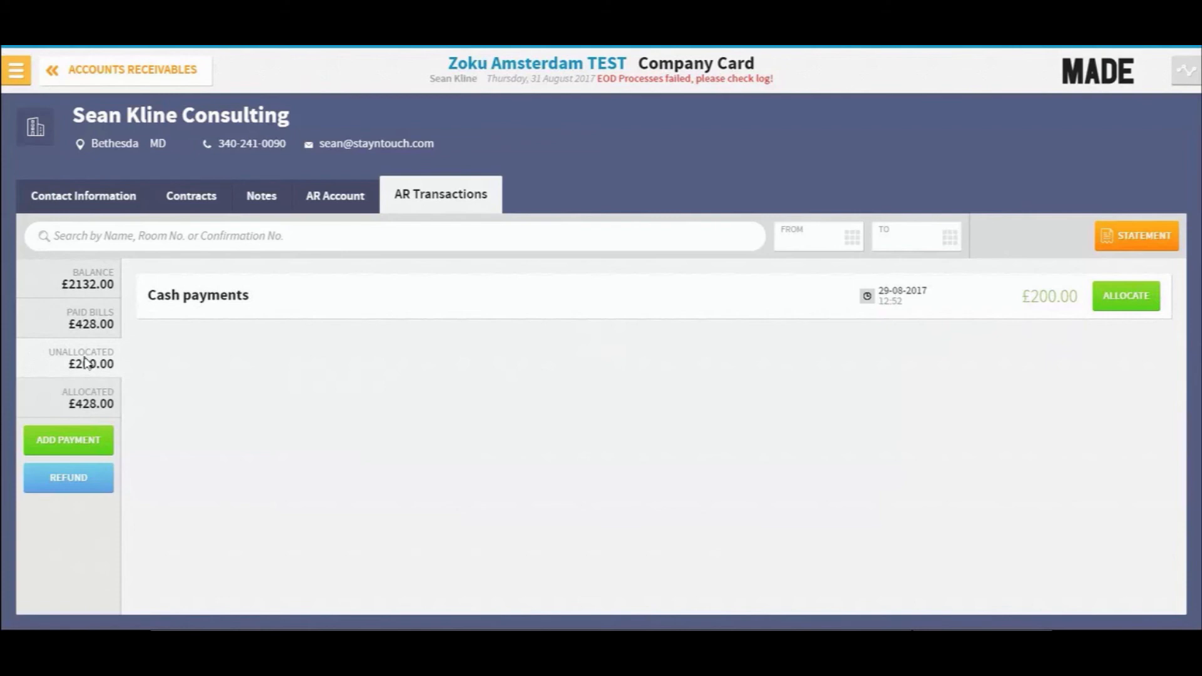
pyautogui.click(88, 397)
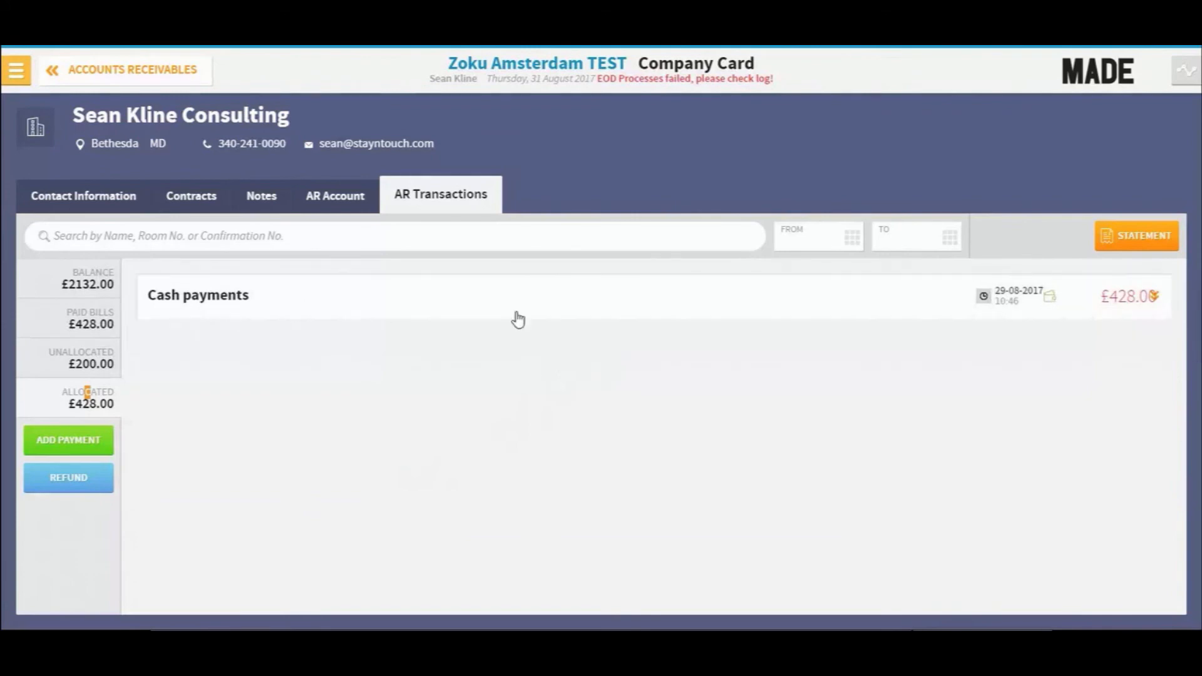
pyautogui.click(1155, 300)
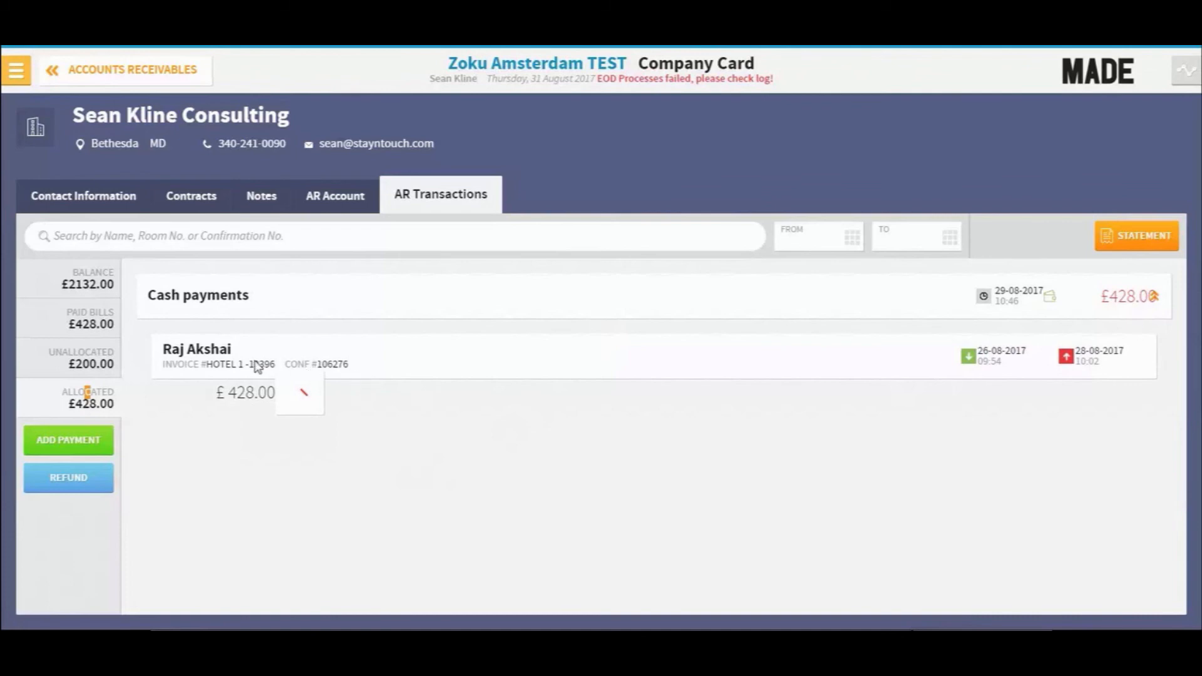
pyautogui.click(84, 322)
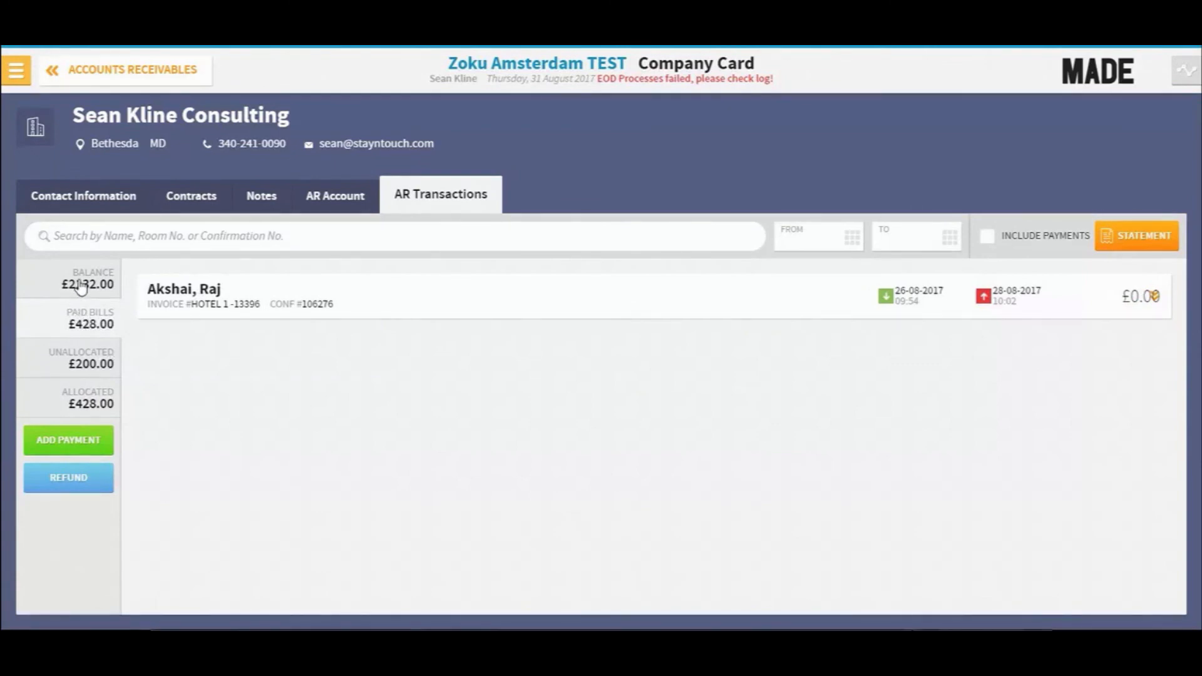
pyautogui.click(99, 275)
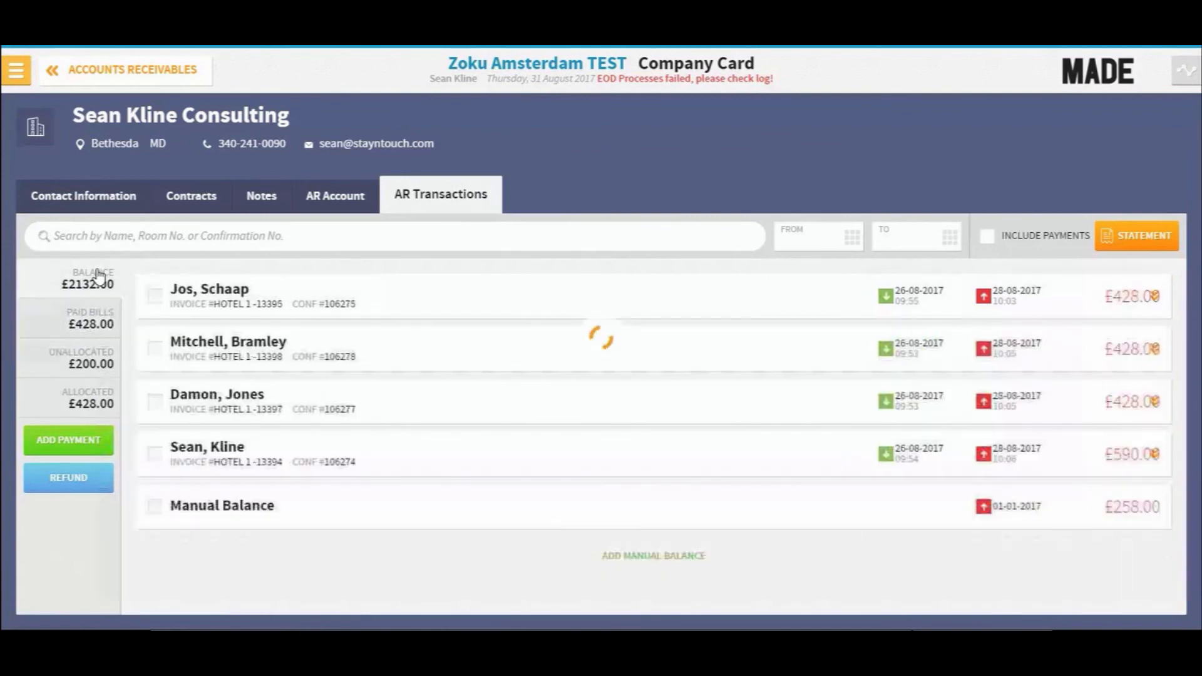
# - Search the AR transactions by a guest's surname, then clear the search
pyautogui.click(272, 243)
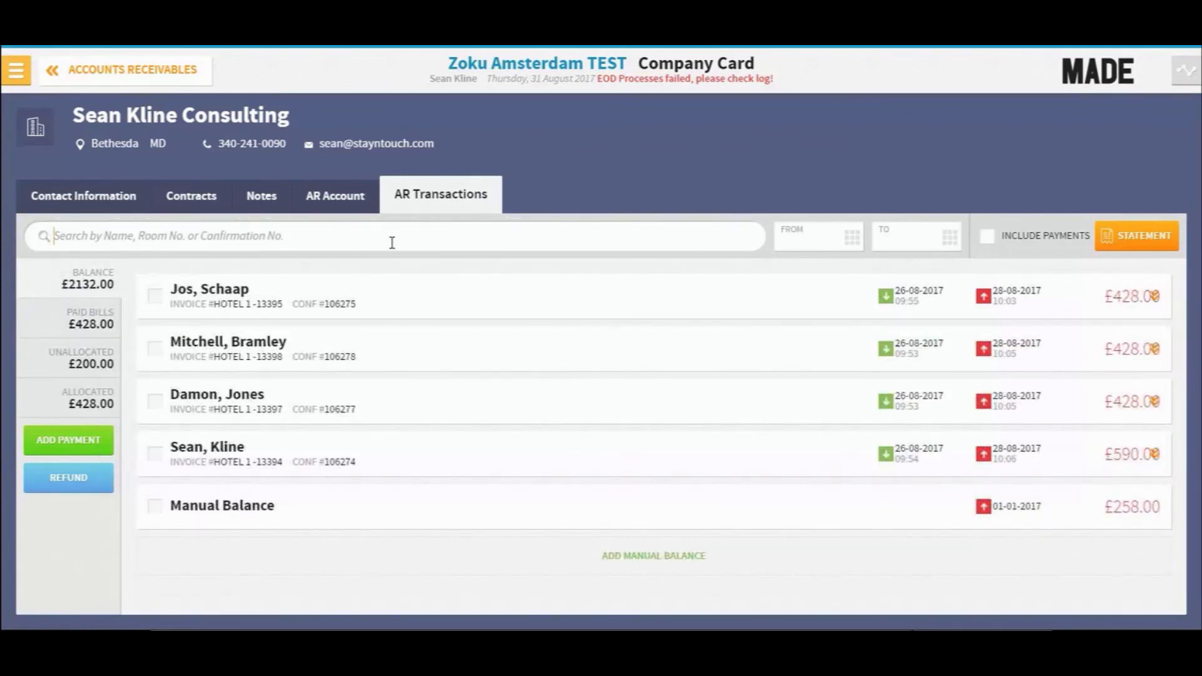
pyautogui.write('jone')
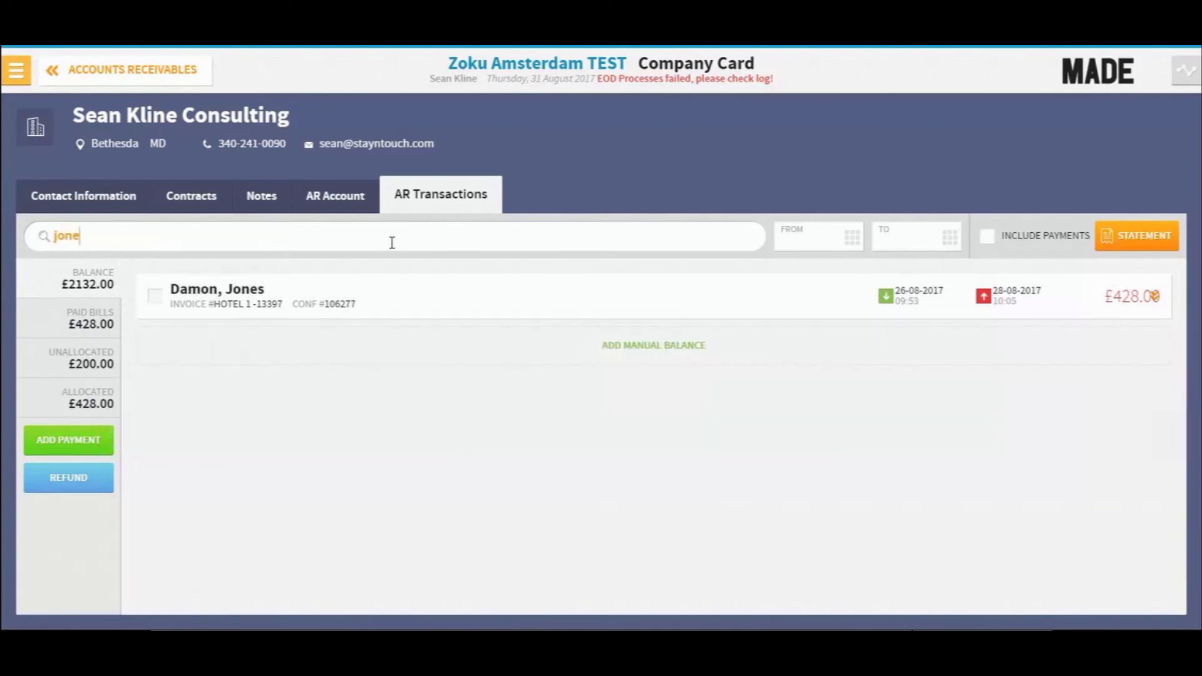
pyautogui.click(1113, 235)
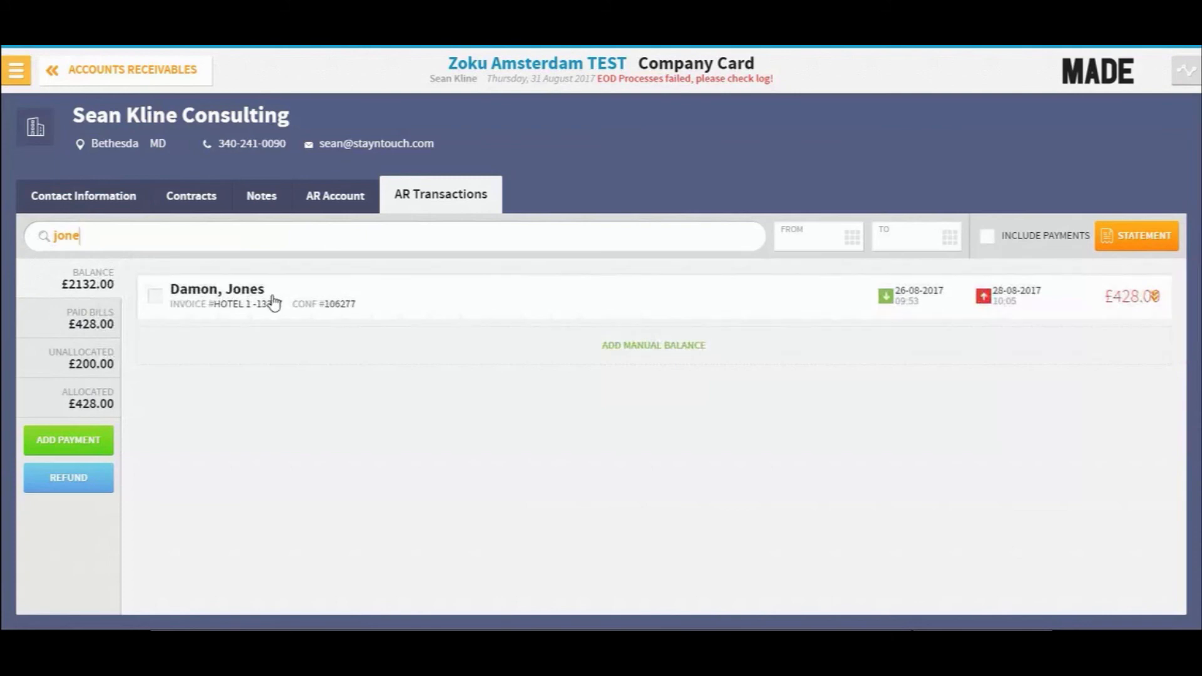
pyautogui.hotkey('ctrl', 'a')
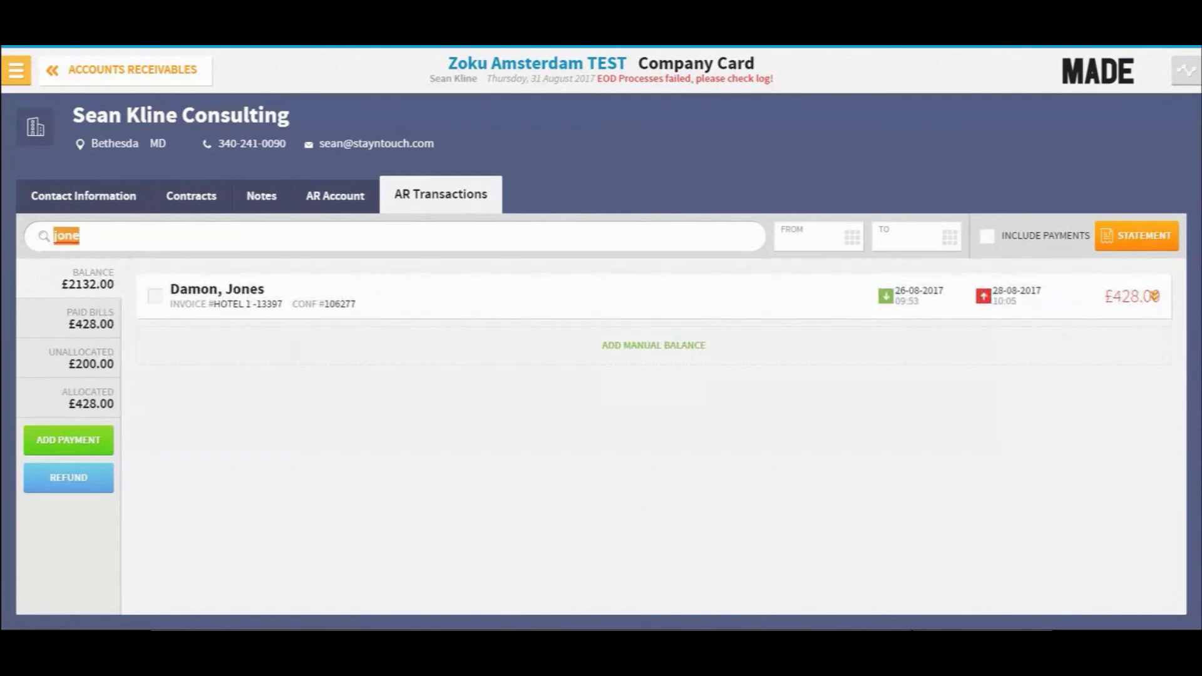
pyautogui.press('BackSpace')
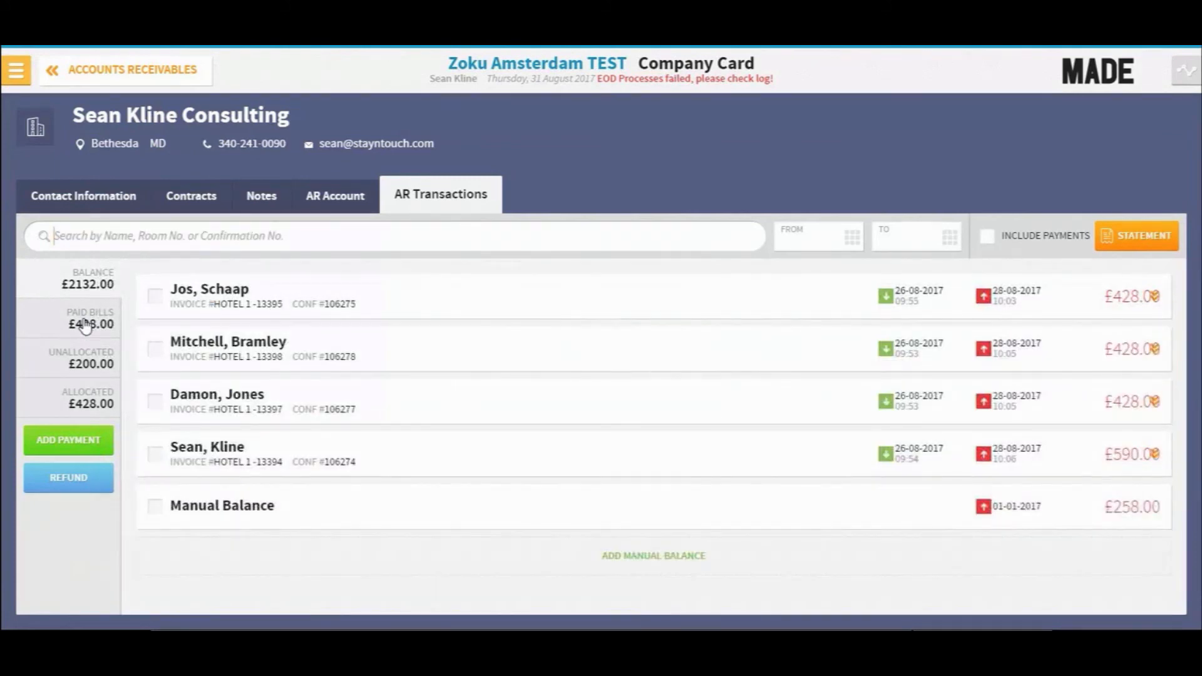
# - Allocate the £200 unallocated cash payment to the first invoice, setting its allocated amount to 200
pyautogui.click(86, 325)
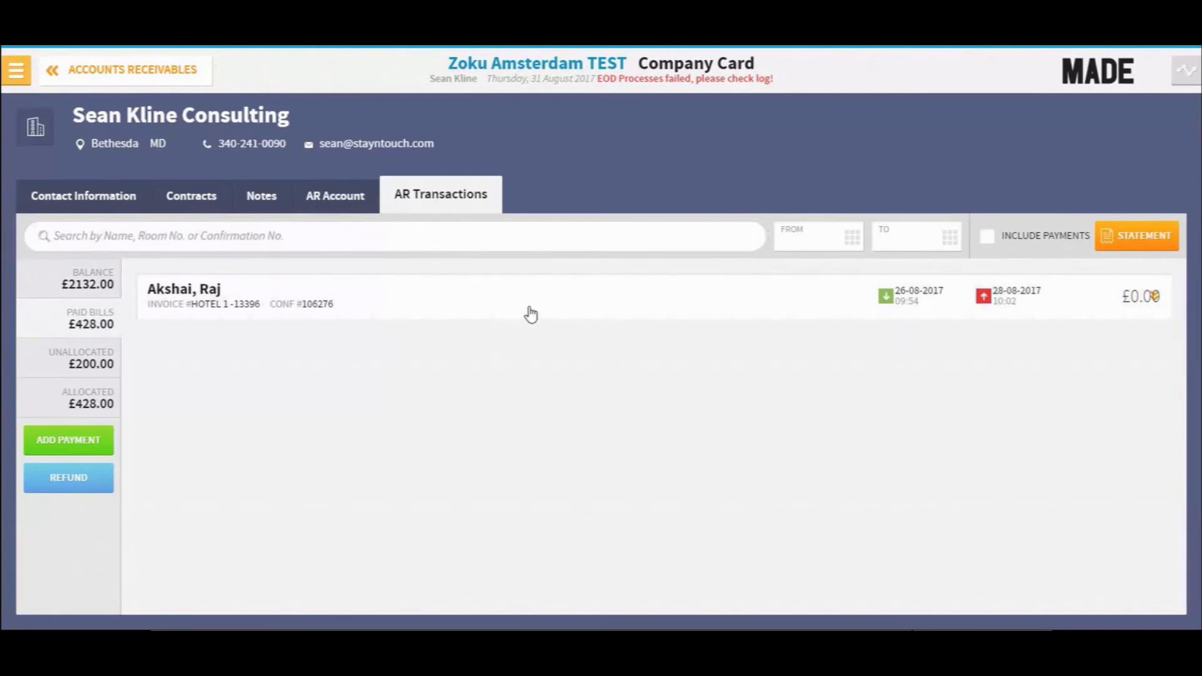
pyautogui.click(81, 367)
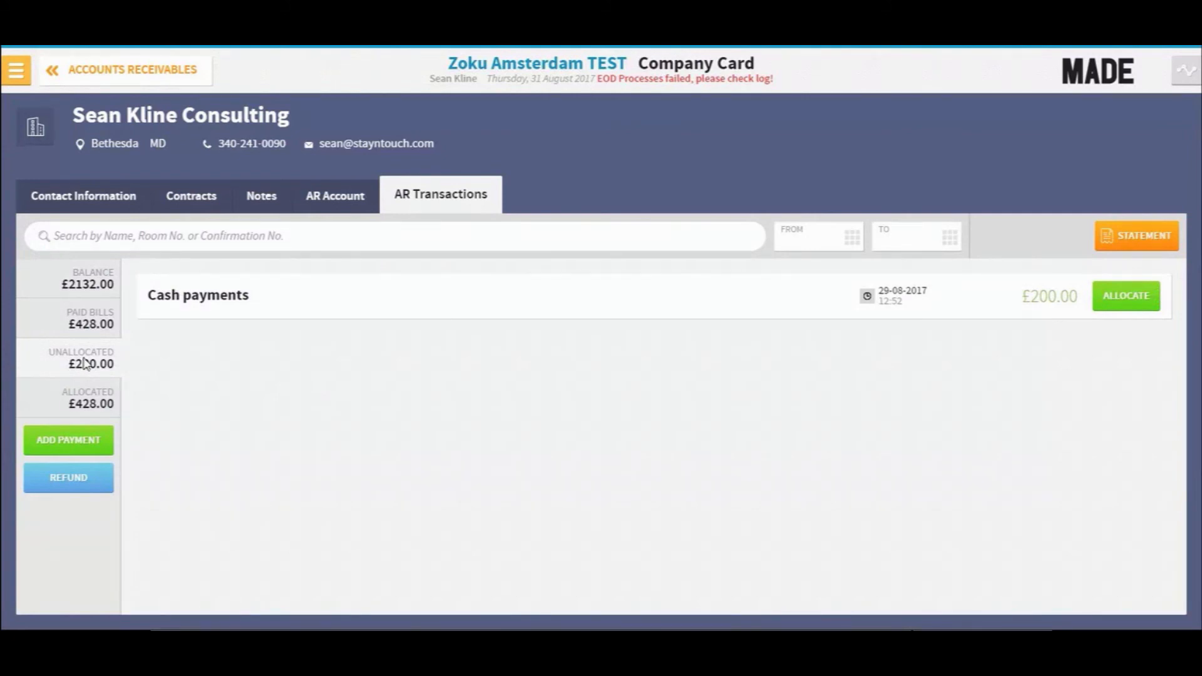
pyautogui.click(1126, 303)
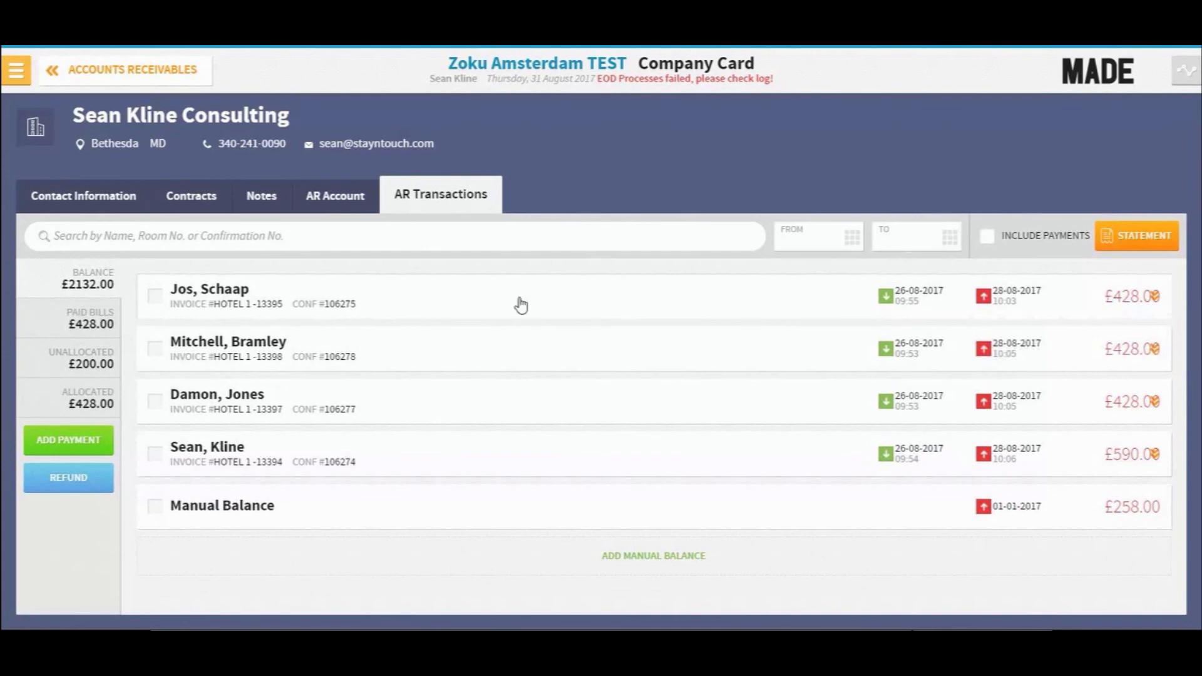
pyautogui.click(154, 299)
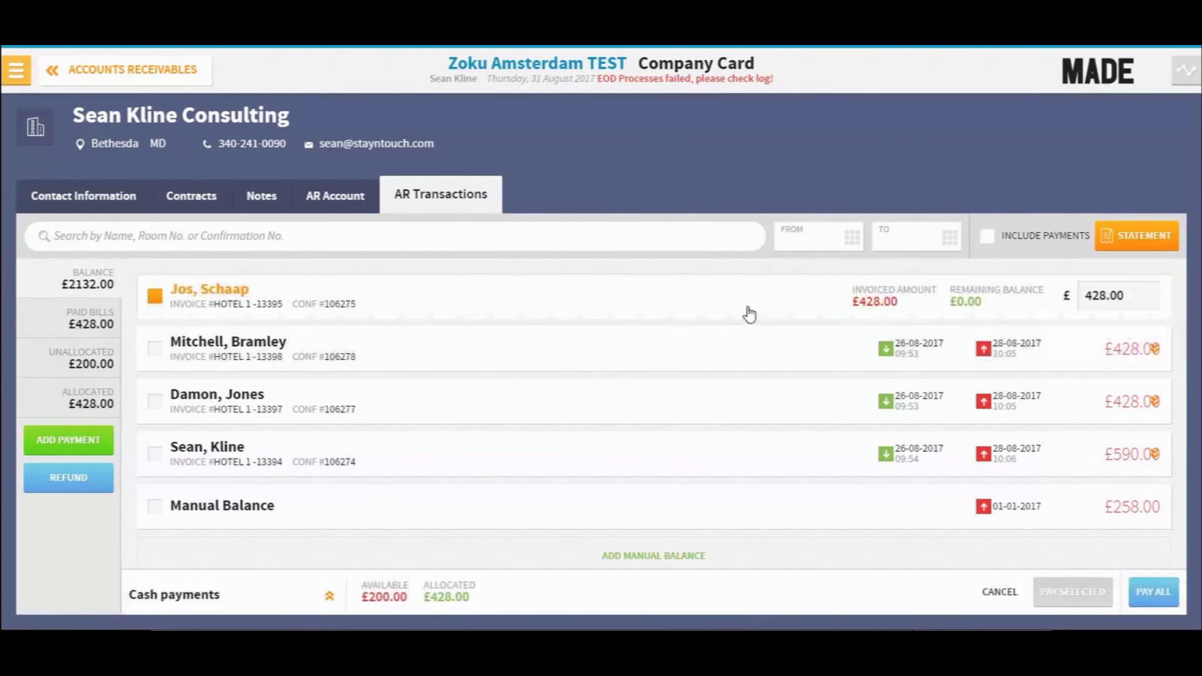
pyautogui.click(1095, 301)
pyautogui.press('BackSpace')
pyautogui.press('BackSpace')
pyautogui.press('BackSpace')
pyautogui.press('BackSpace')
pyautogui.press('BackSpace')
pyautogui.write('200')
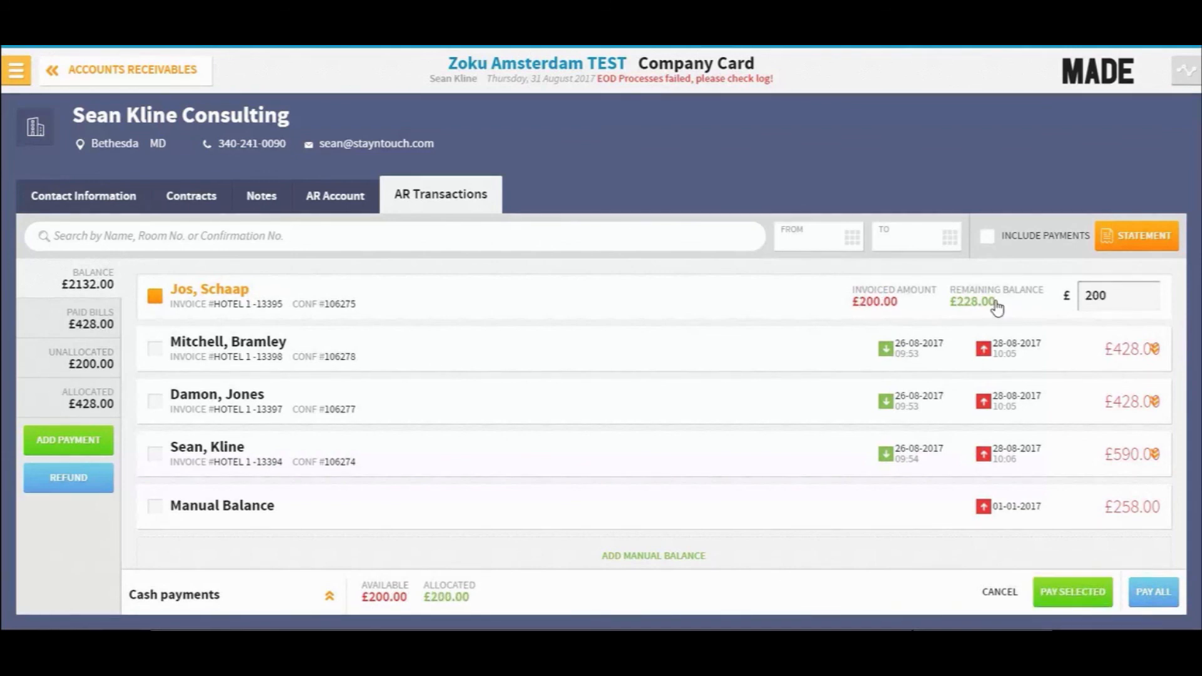
pyautogui.click(1092, 596)
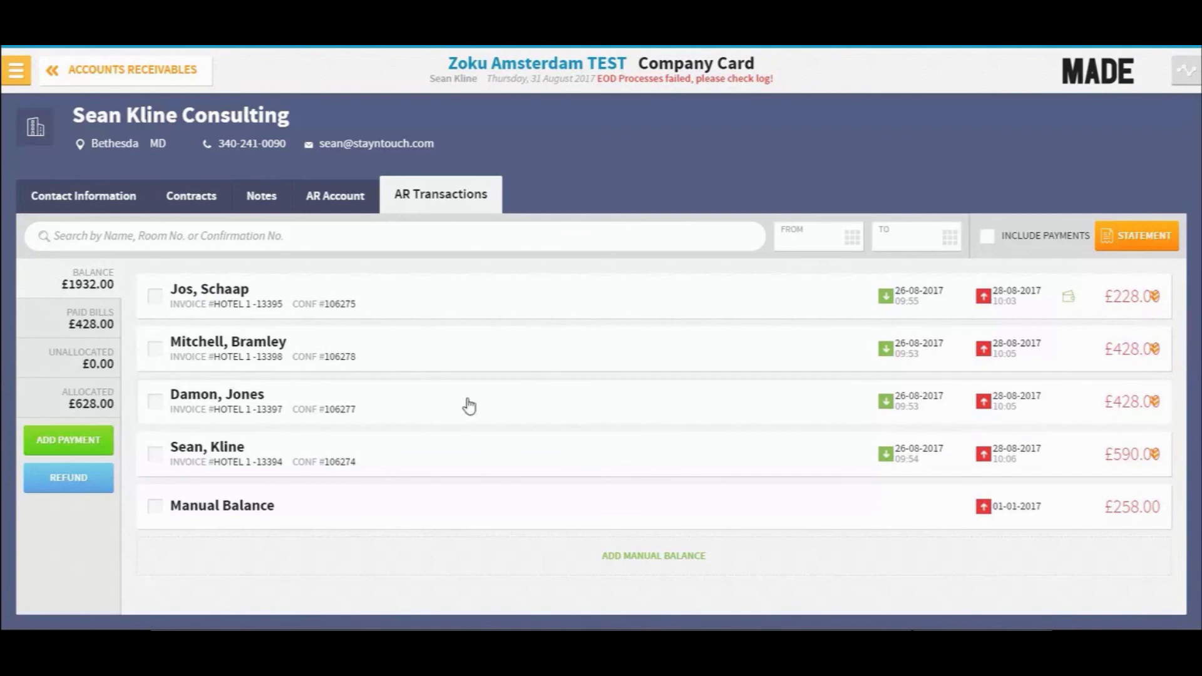
# - Add a Cash Payment of 700 with Allocate Payment After Posting enabled
pyautogui.click(80, 441)
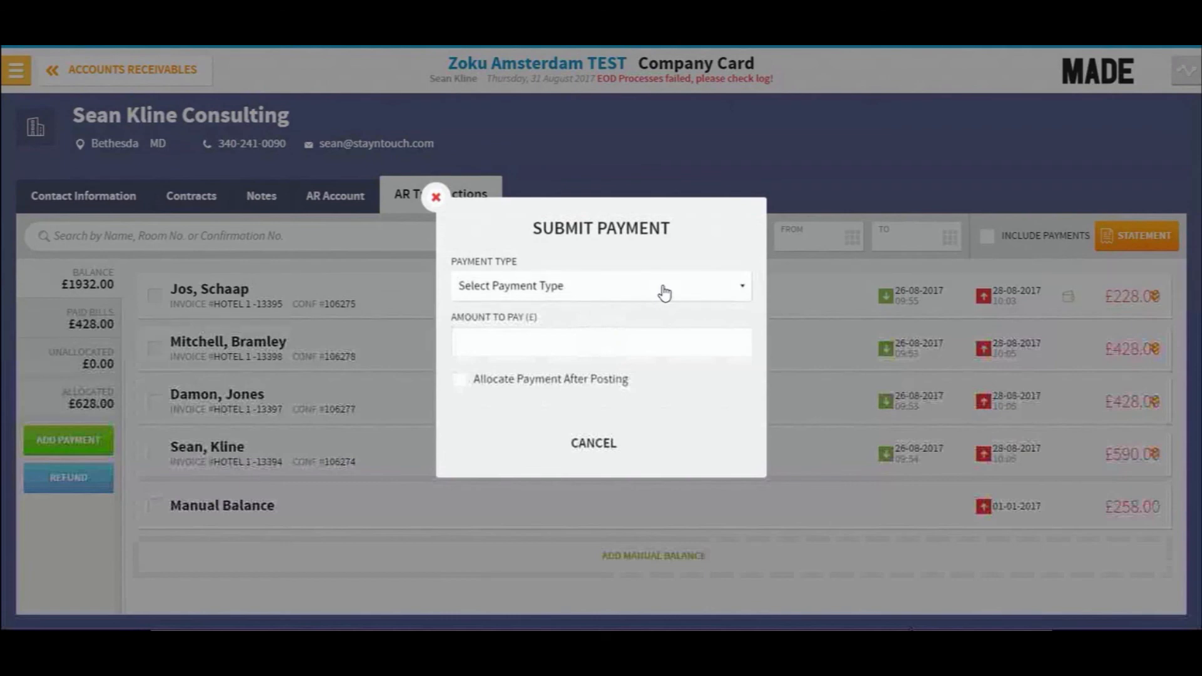
pyautogui.click(664, 293)
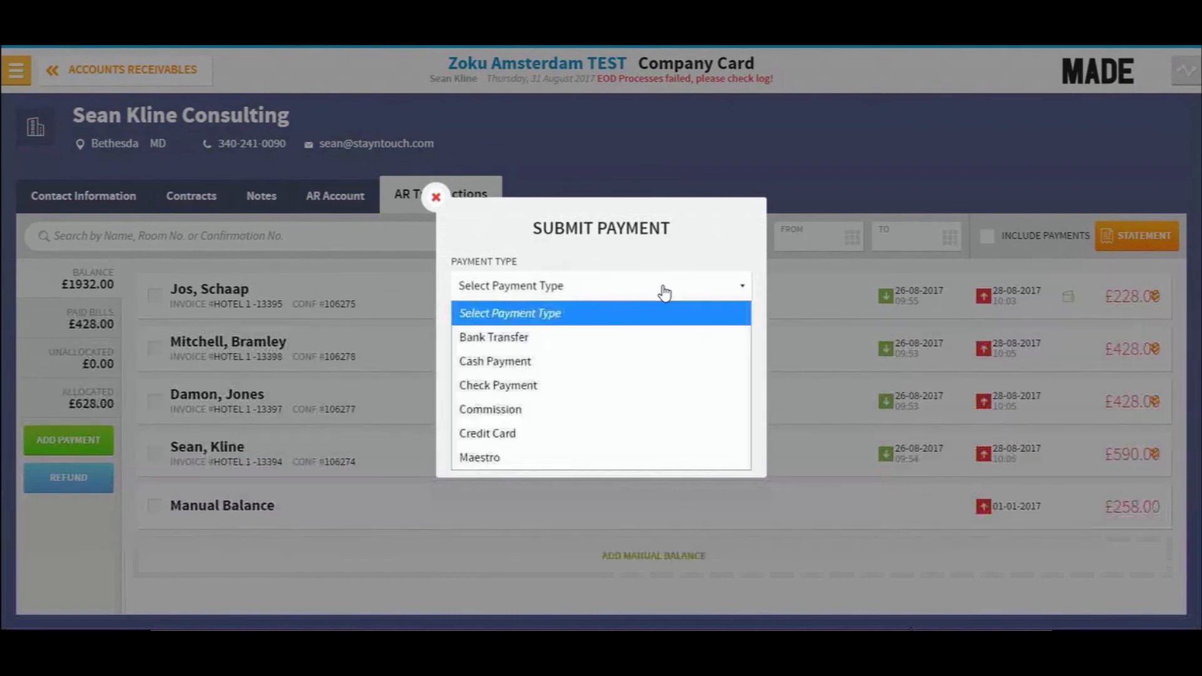
pyautogui.click(554, 358)
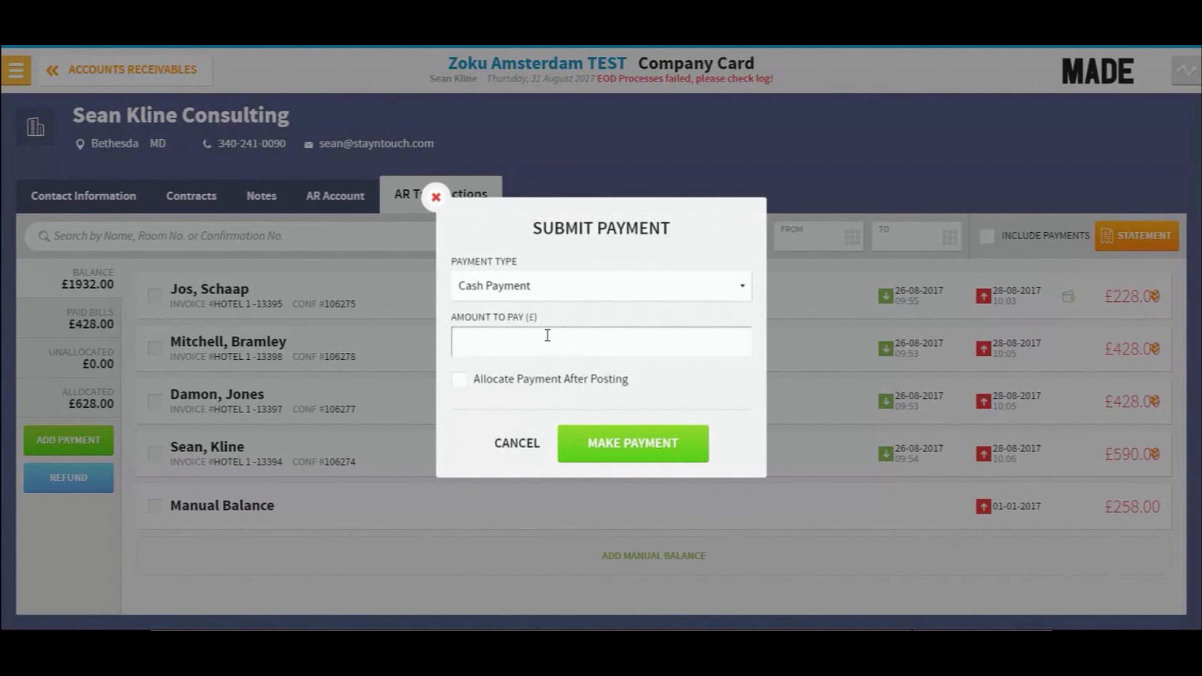
pyautogui.write('700')
pyautogui.click(462, 379)
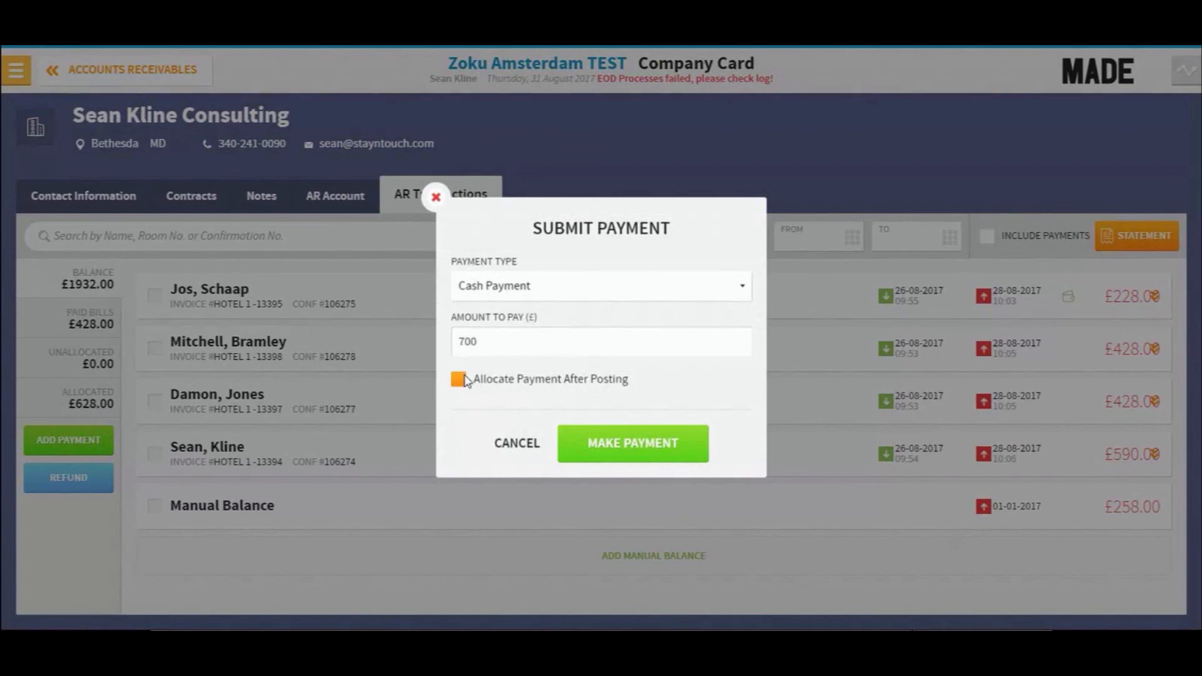
pyautogui.click(633, 444)
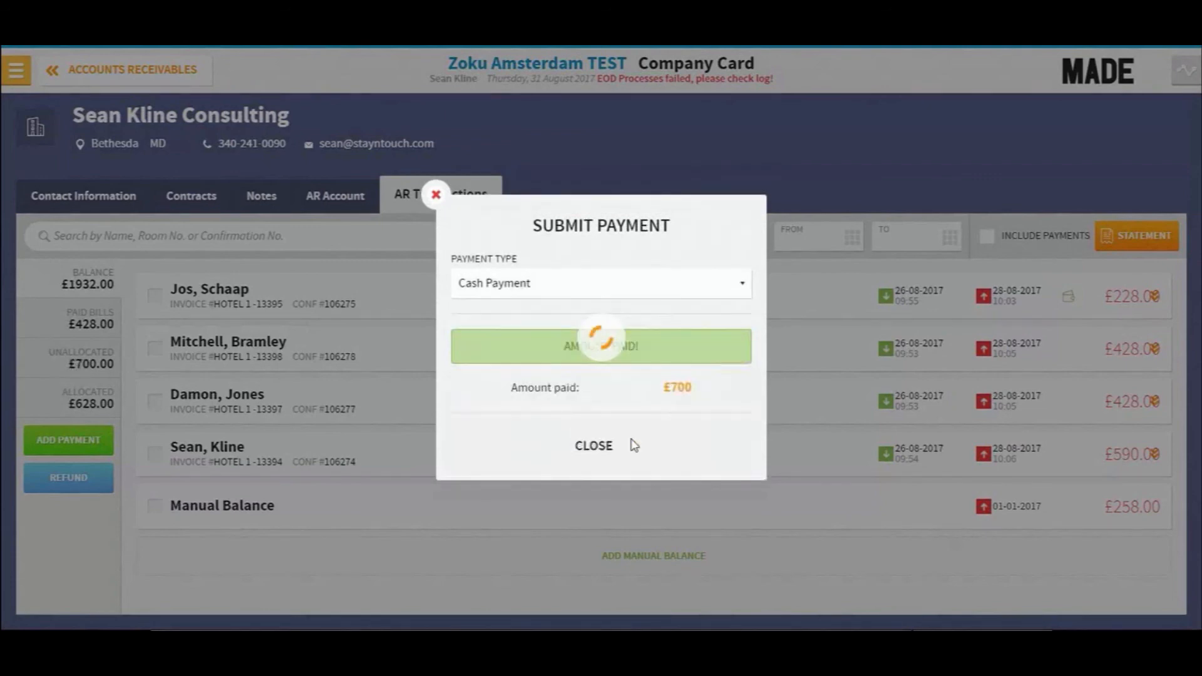
pyautogui.click(590, 448)
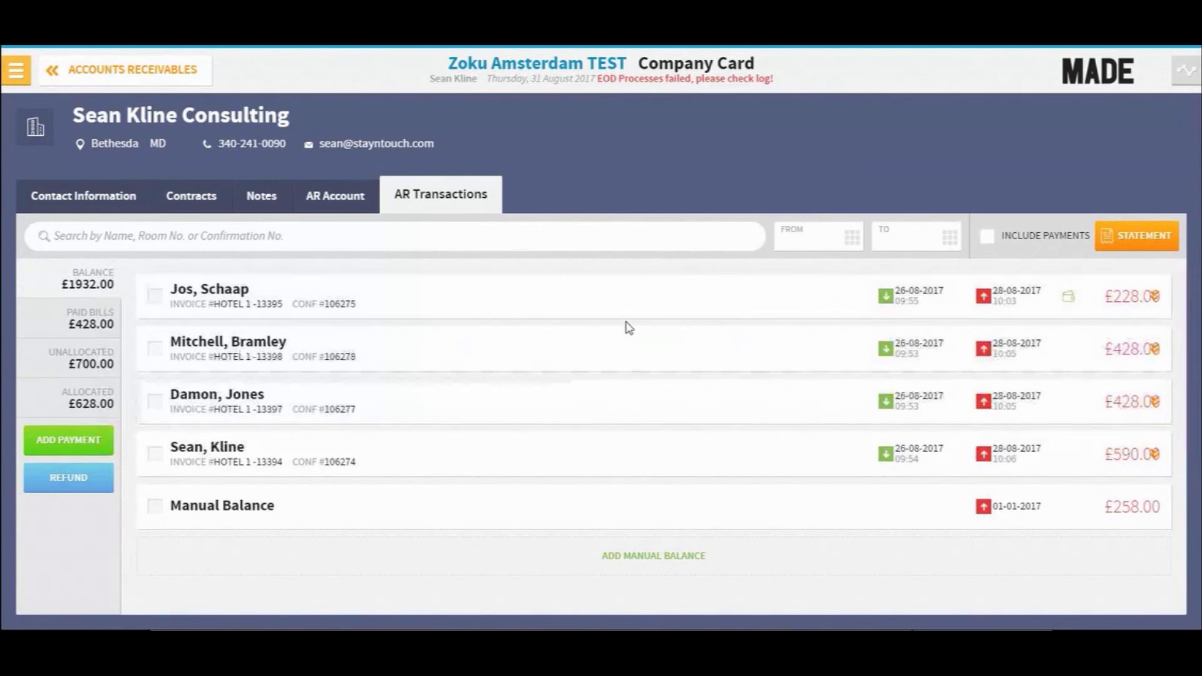
# - Allocate the £700 cash payment to the first two invoices in full
pyautogui.click(80, 364)
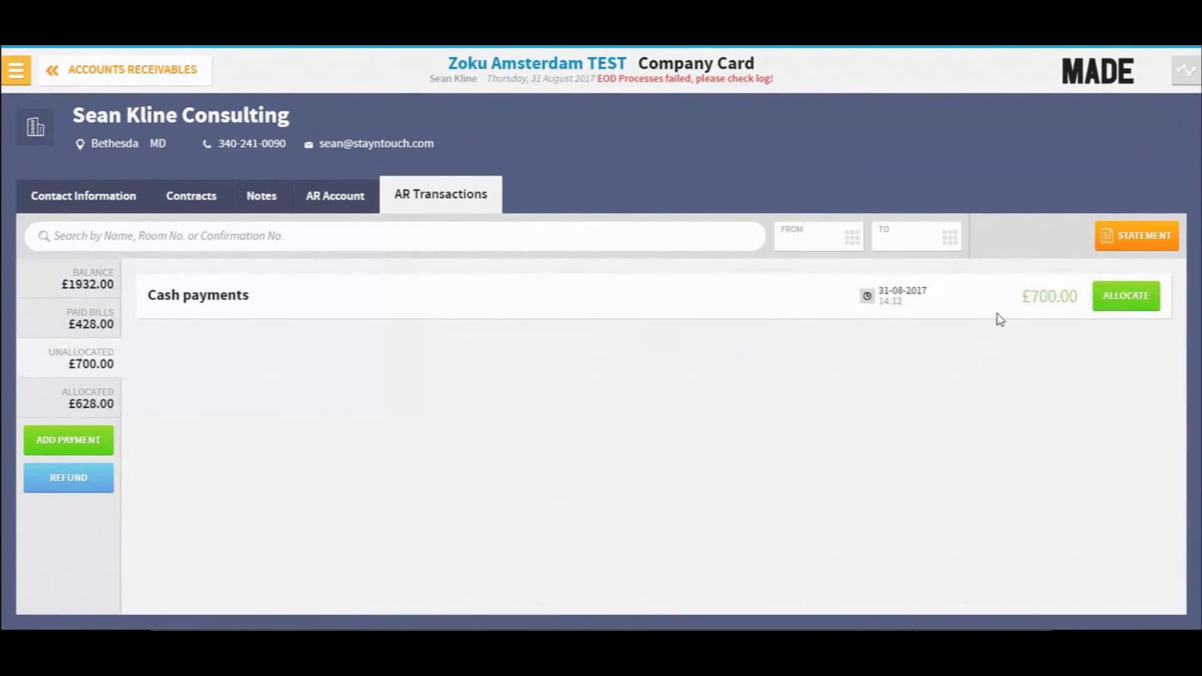
pyautogui.click(1124, 297)
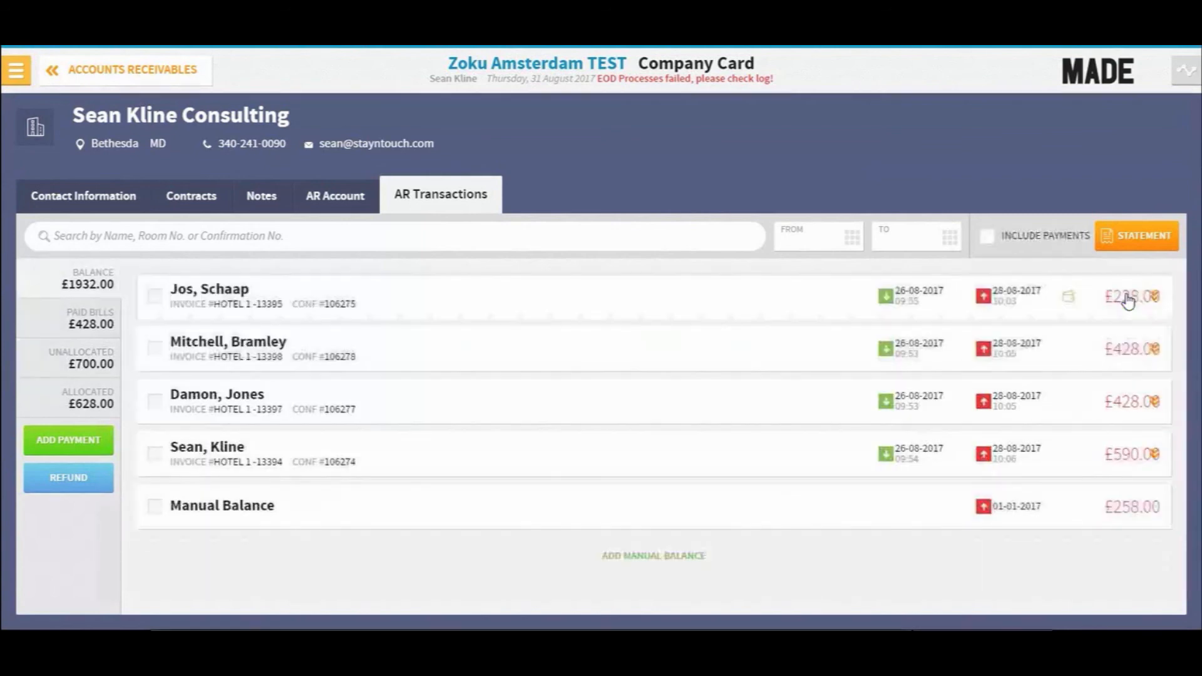
pyautogui.click(160, 300)
pyautogui.click(157, 348)
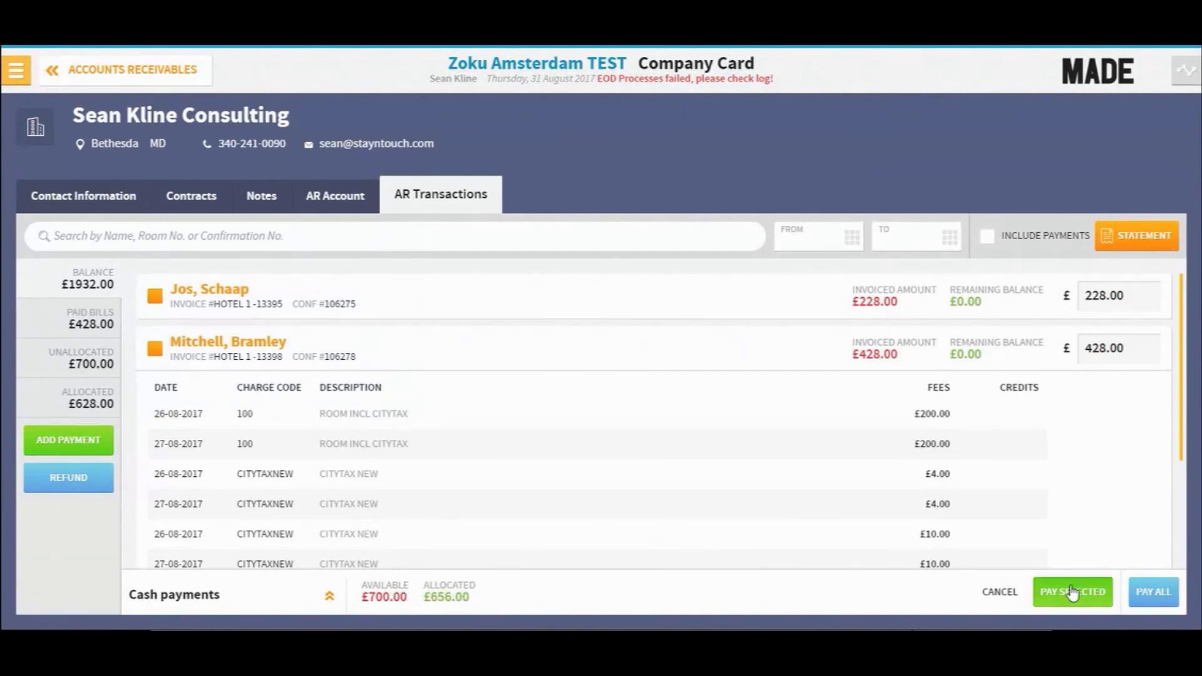
pyautogui.click(1092, 598)
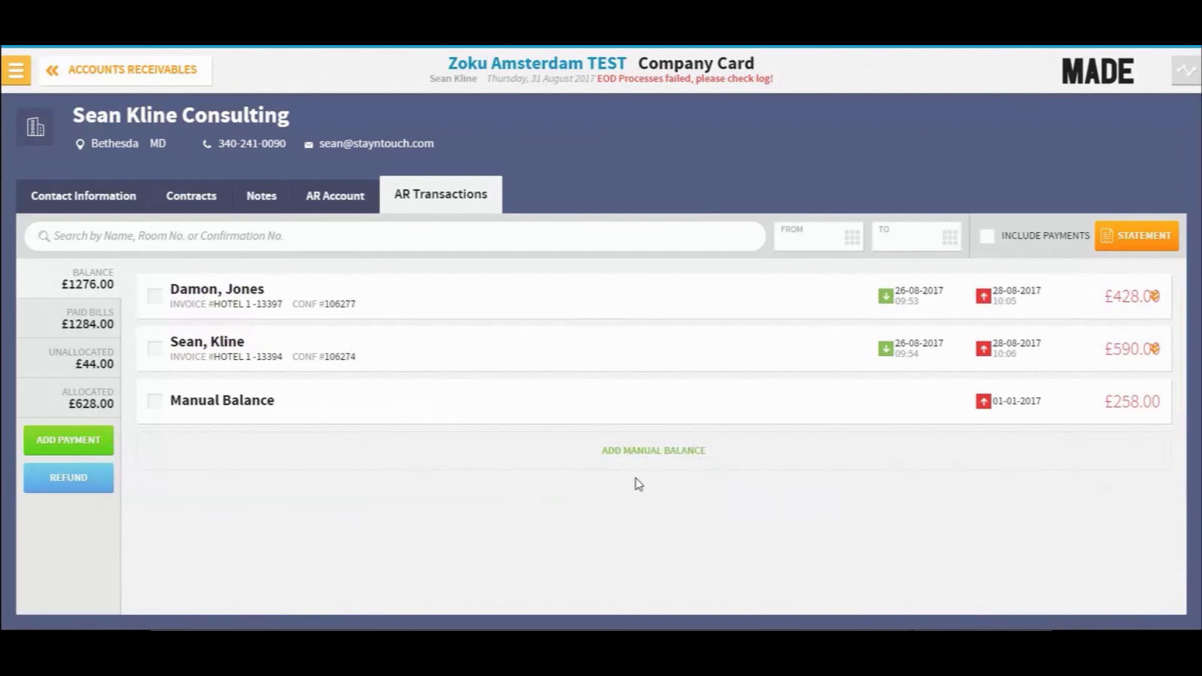
# - Unallocate the £200 cash payment from the first invoice and review the balance and unallocated lists
pyautogui.click(88, 398)
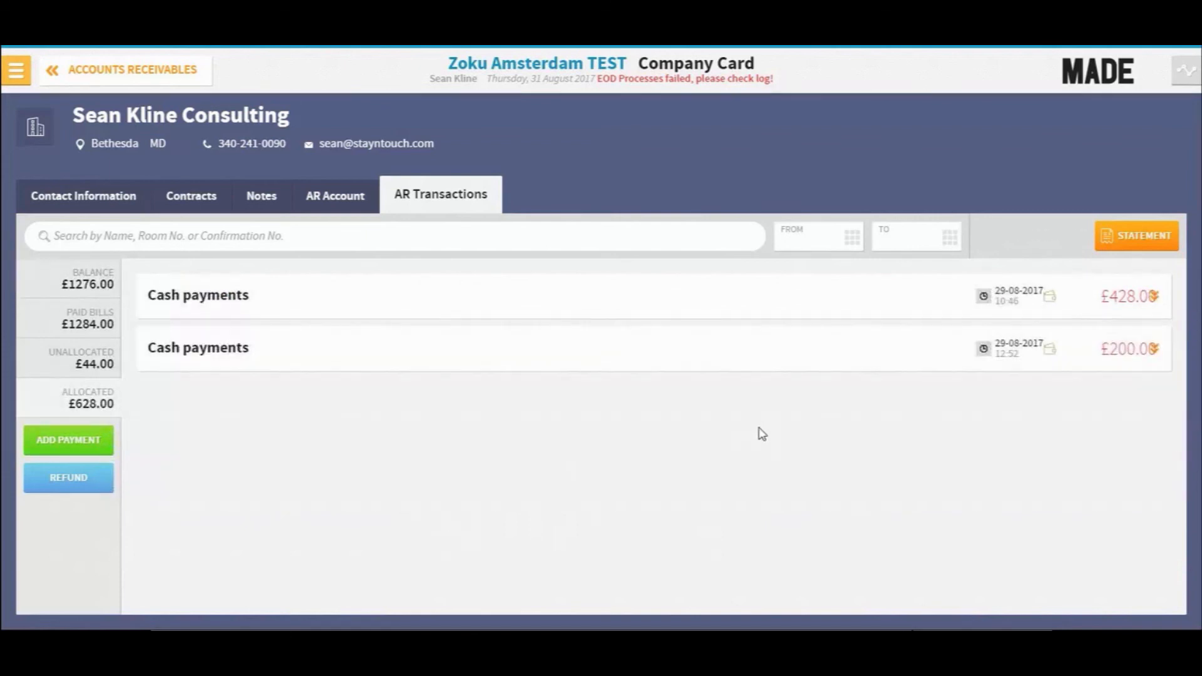
pyautogui.click(1153, 349)
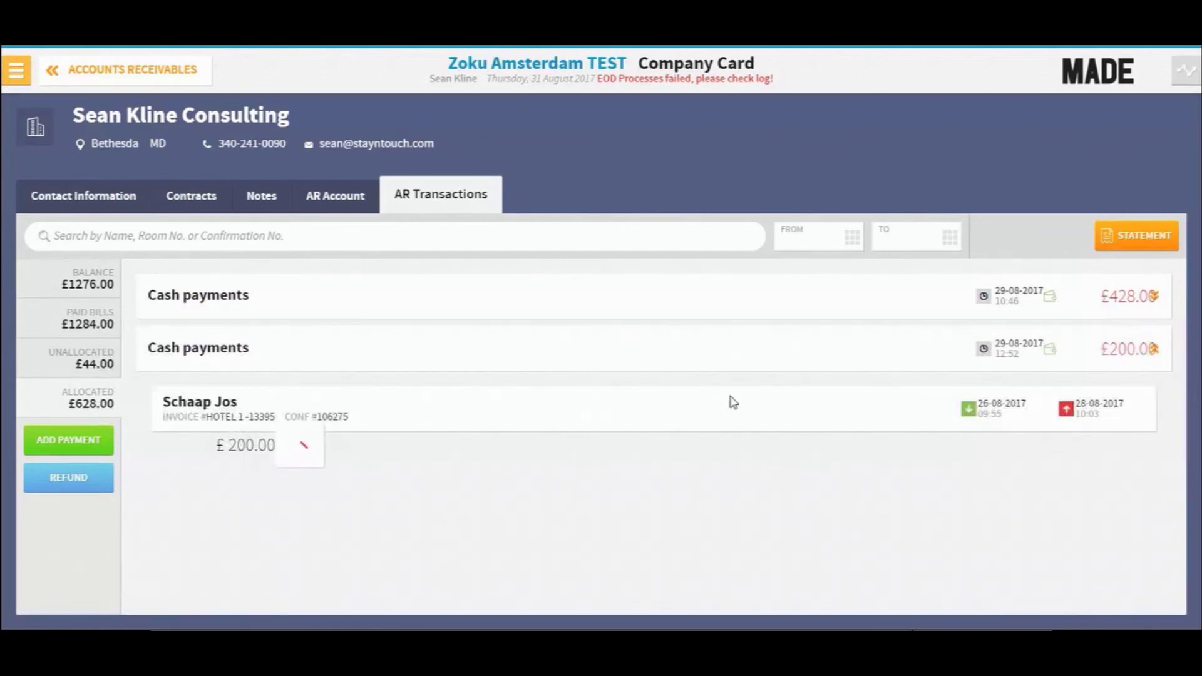
pyautogui.click(307, 445)
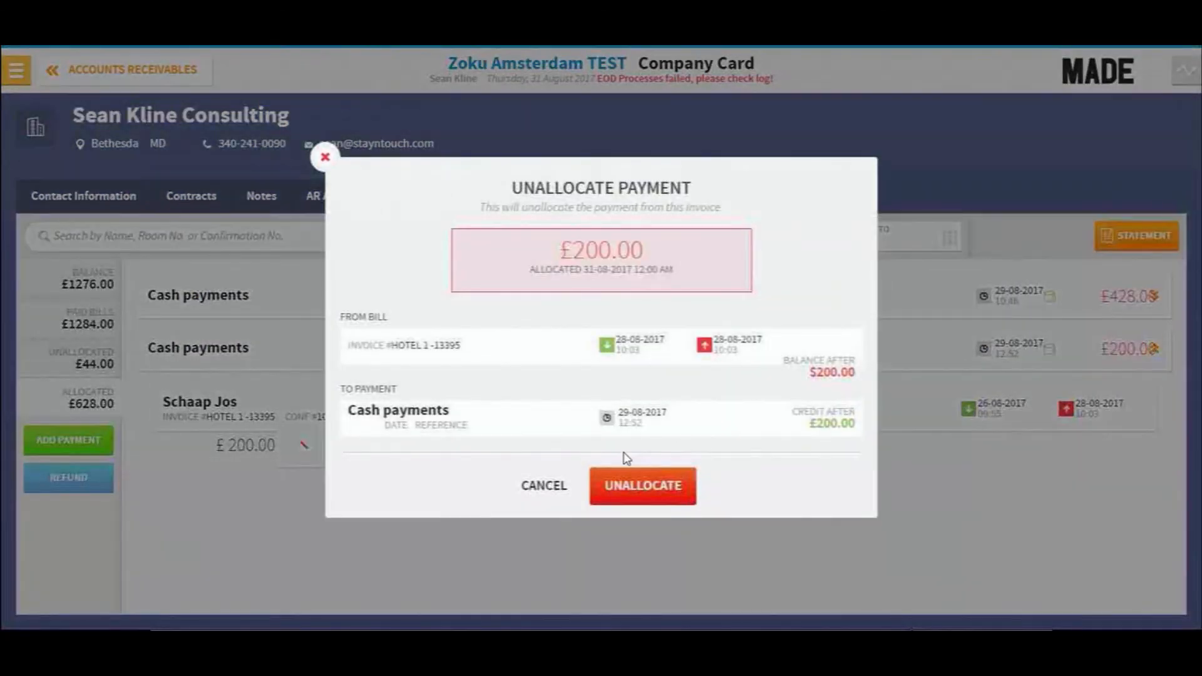
pyautogui.click(644, 483)
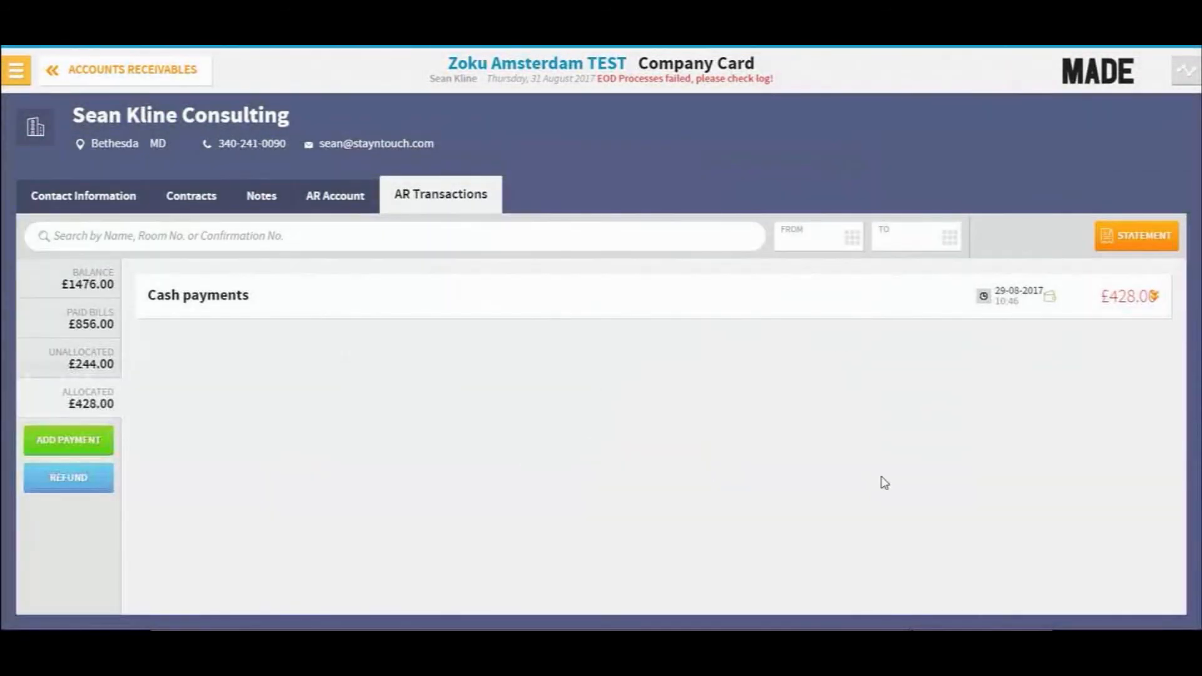
pyautogui.click(94, 284)
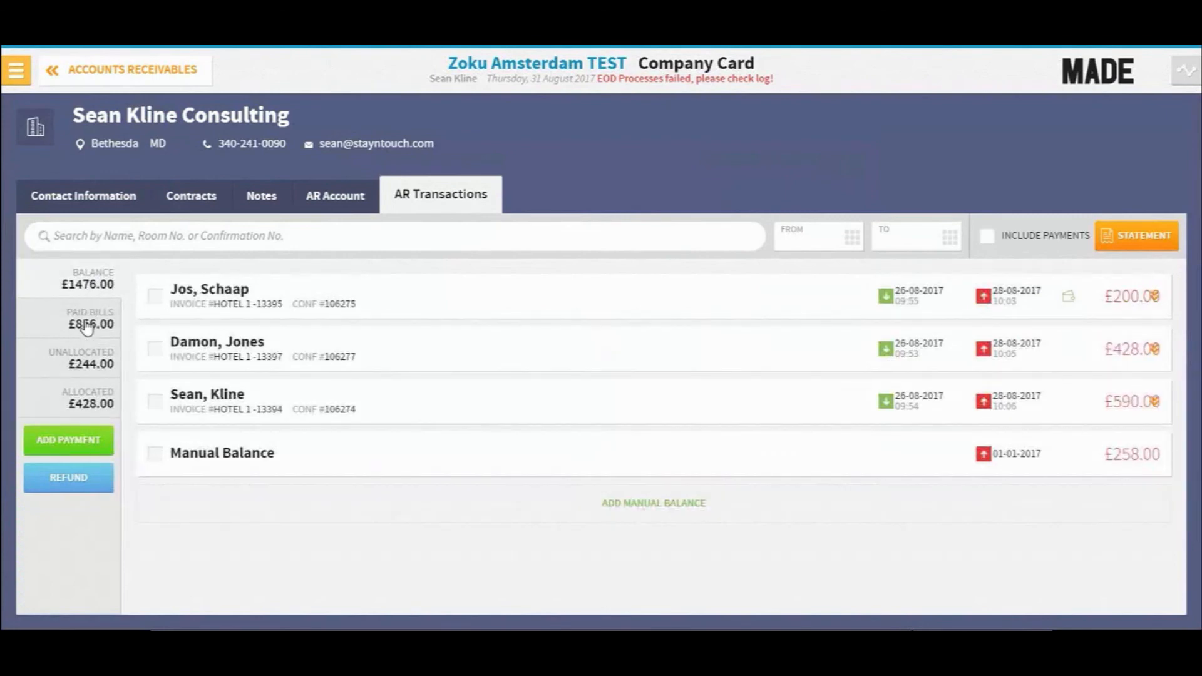
pyautogui.click(87, 365)
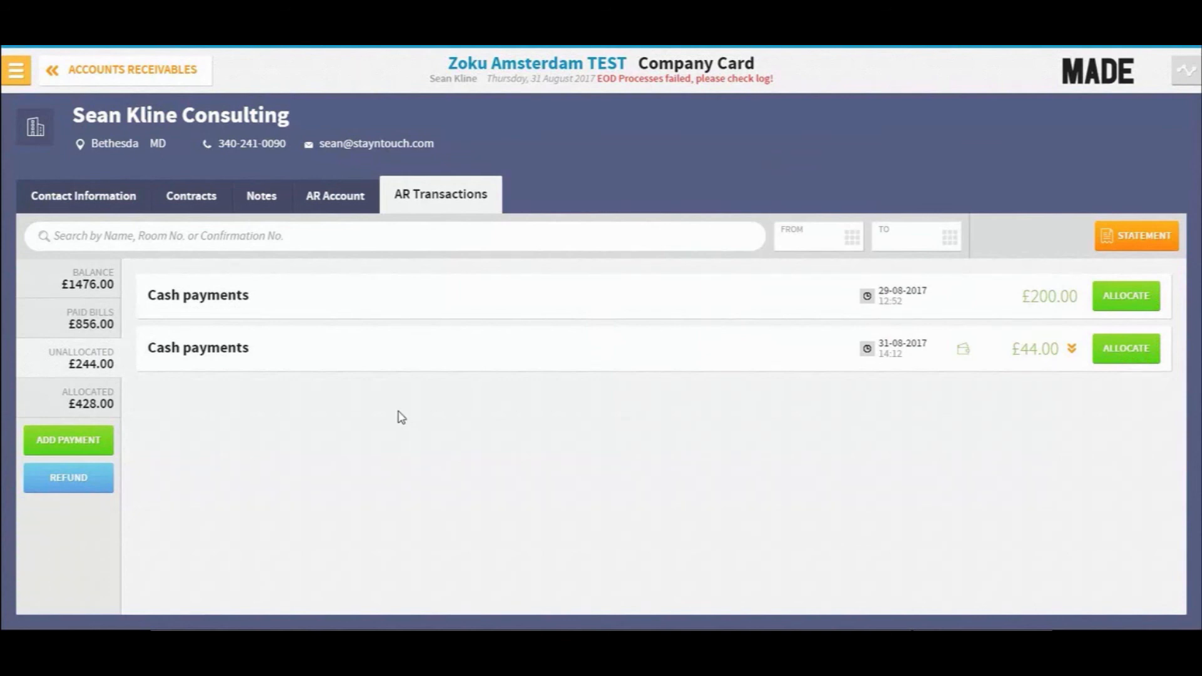
# - Open the balance list and start a manual balance, entering a guest's full name on its first line
pyautogui.click(89, 405)
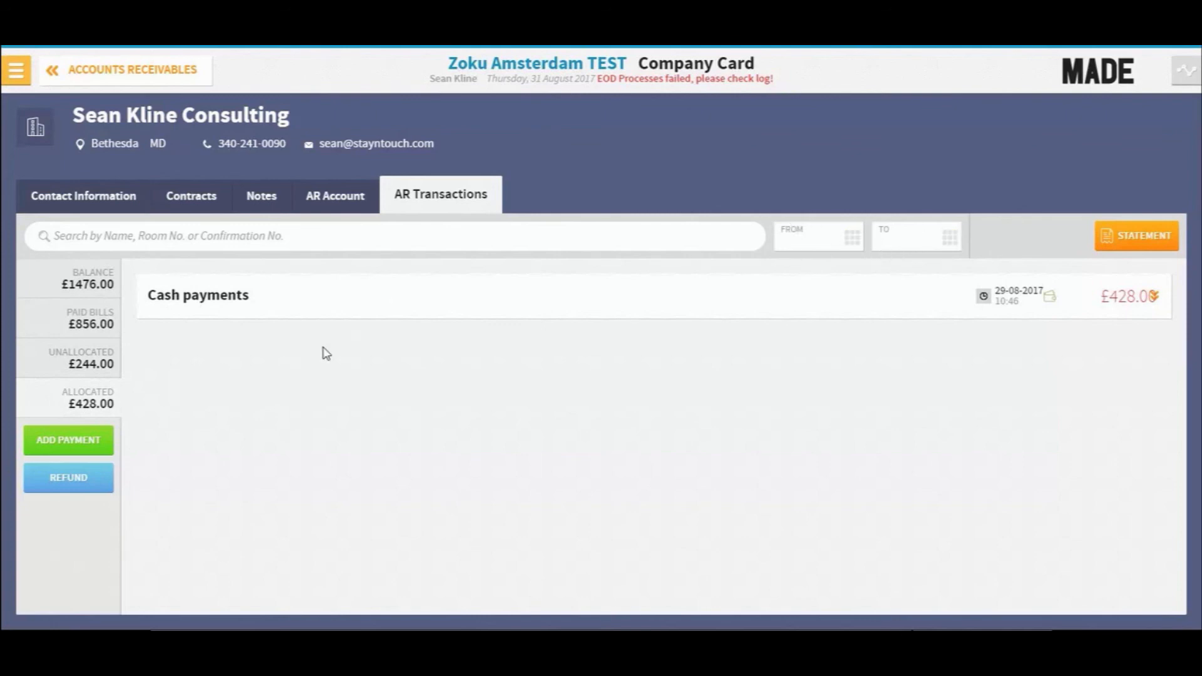
pyautogui.click(72, 283)
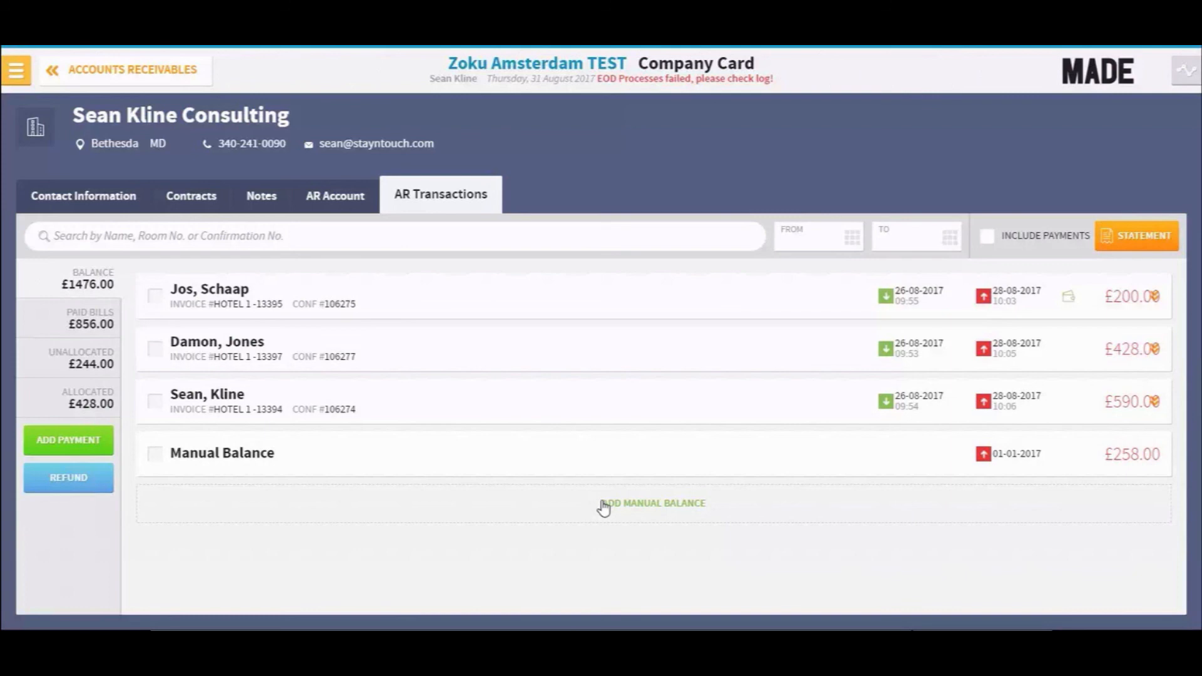
pyautogui.click(655, 510)
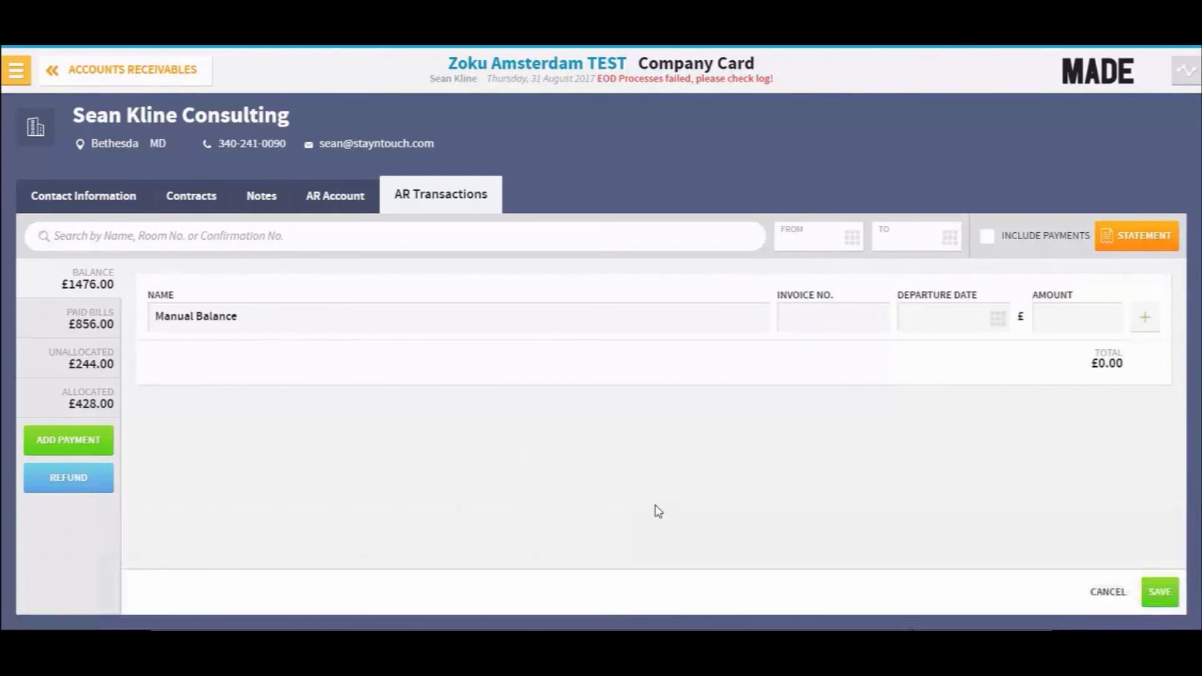
pyautogui.click(266, 304)
pyautogui.press('BackSpace')
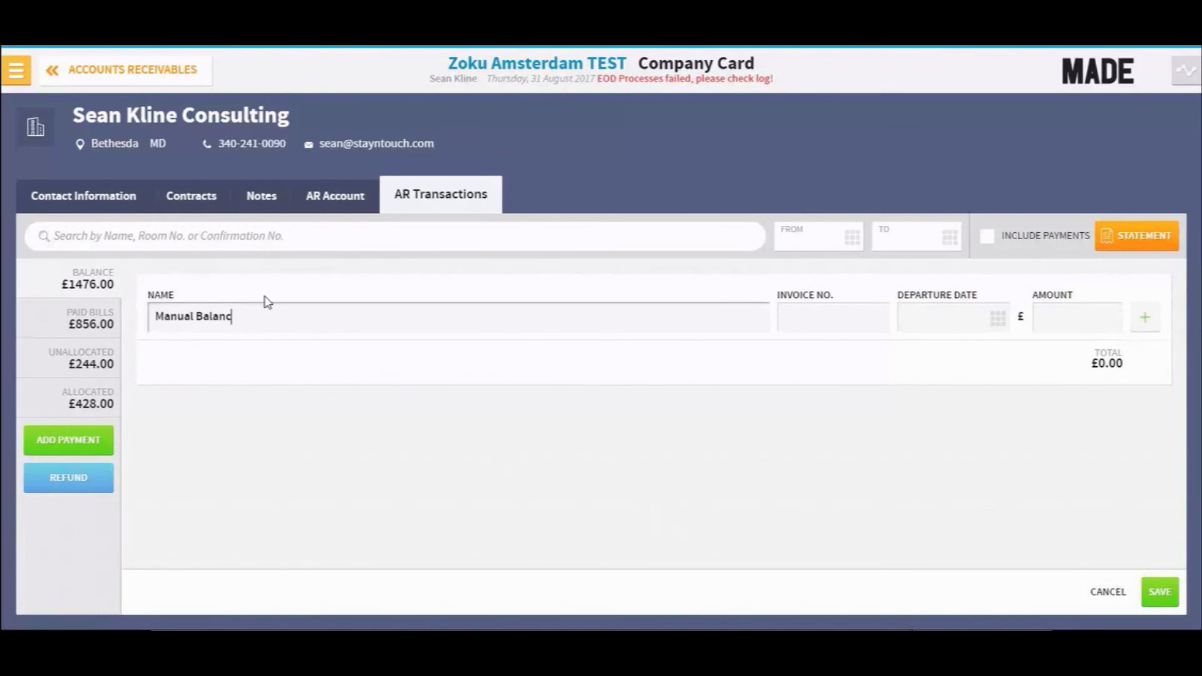
pyautogui.press('BackSpace')
pyautogui.hotkey('ctrl', 'a')
pyautogui.press('BackSpace')
pyautogui.click(782, 315)
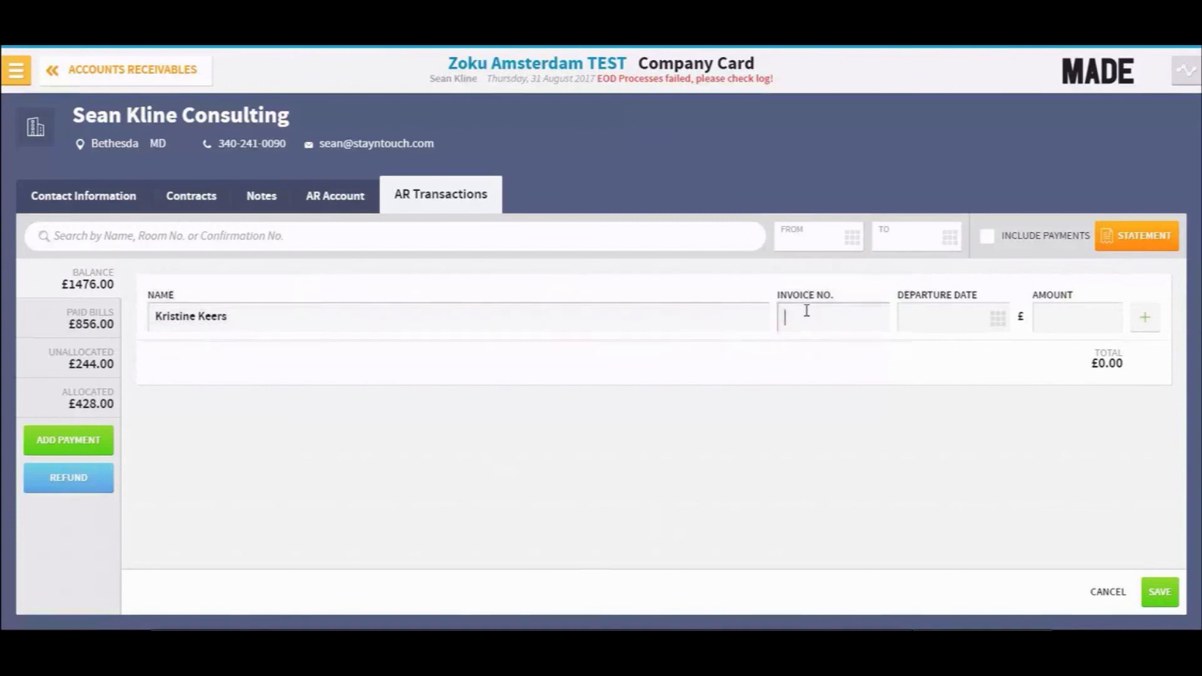
# - Set the first line's invoice number to 5879, departure date to 02-08-2017 and amount to 878.65
pyautogui.write('5879')
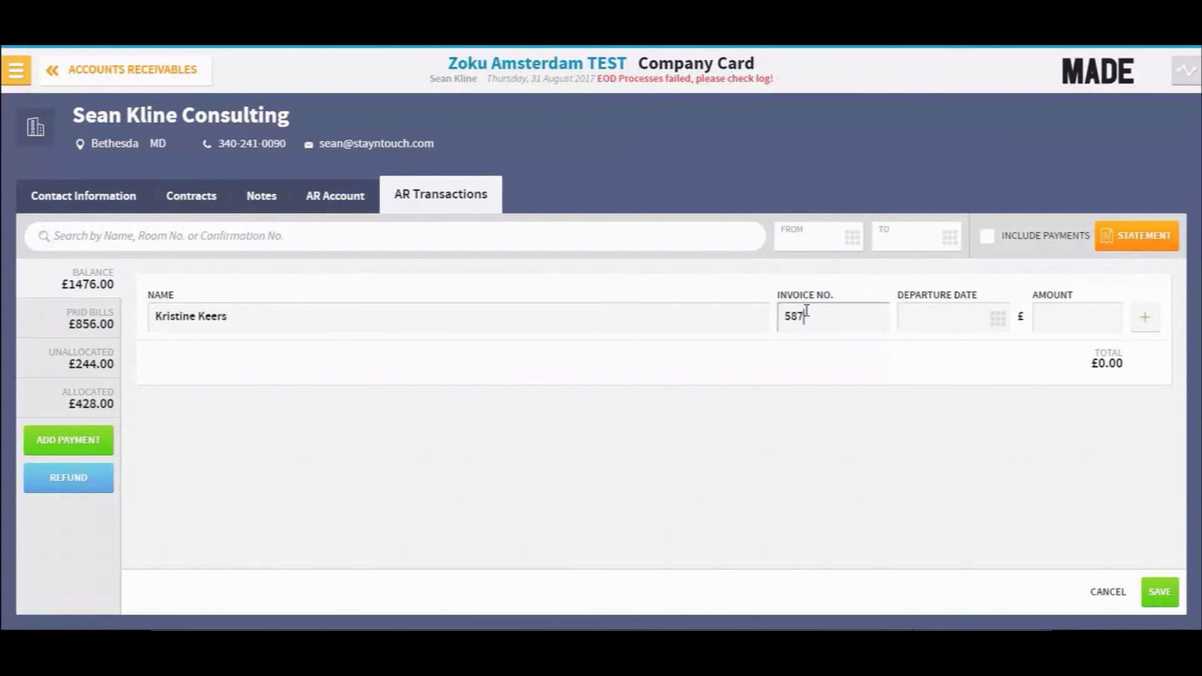
pyautogui.click(991, 324)
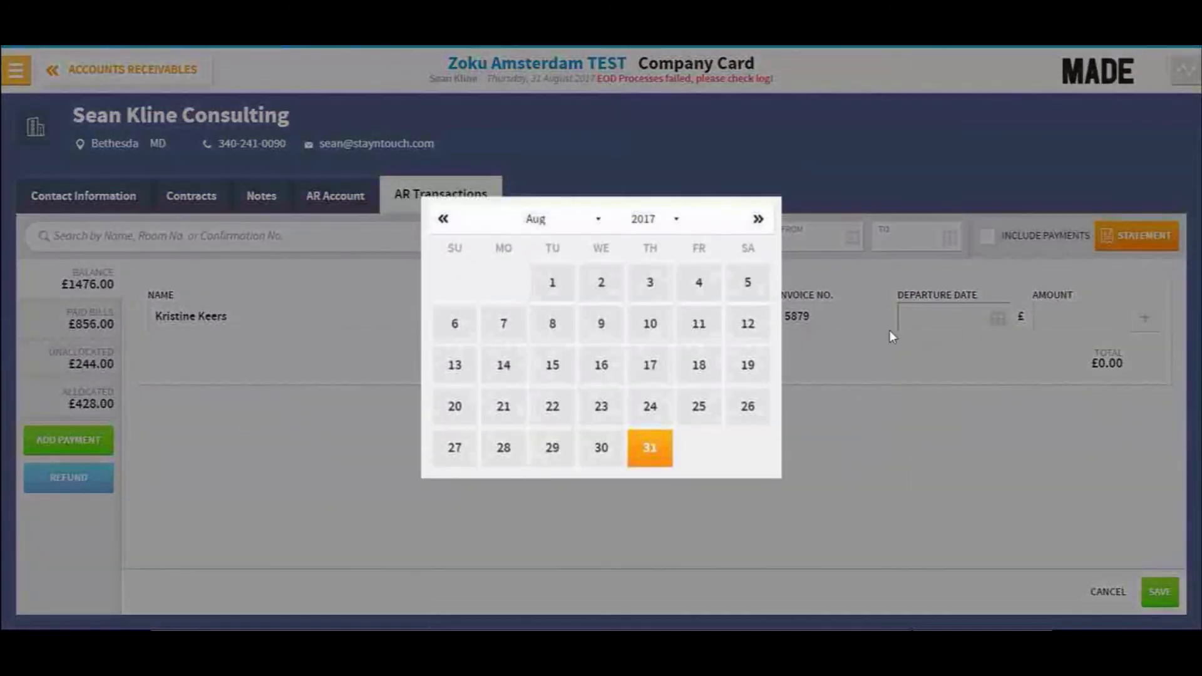
pyautogui.click(601, 282)
pyautogui.click(1074, 322)
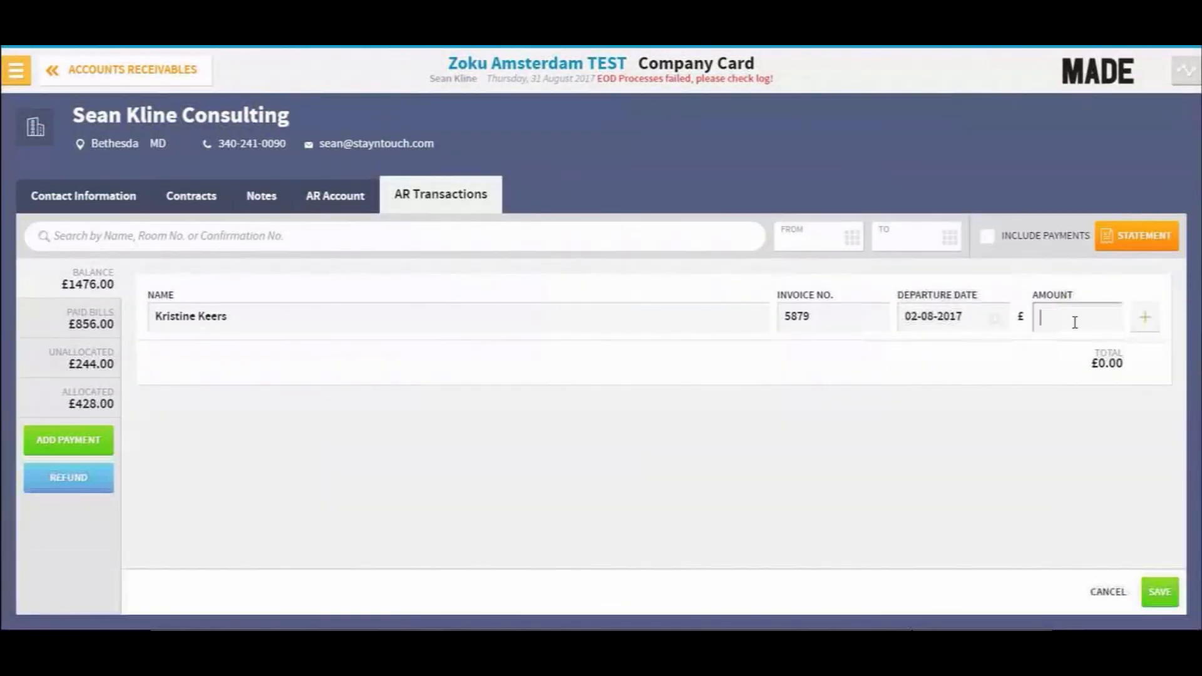
pyautogui.write('878.65')
# - Add a second manual balance line and enter another guest's full name as its name
pyautogui.click(1148, 320)
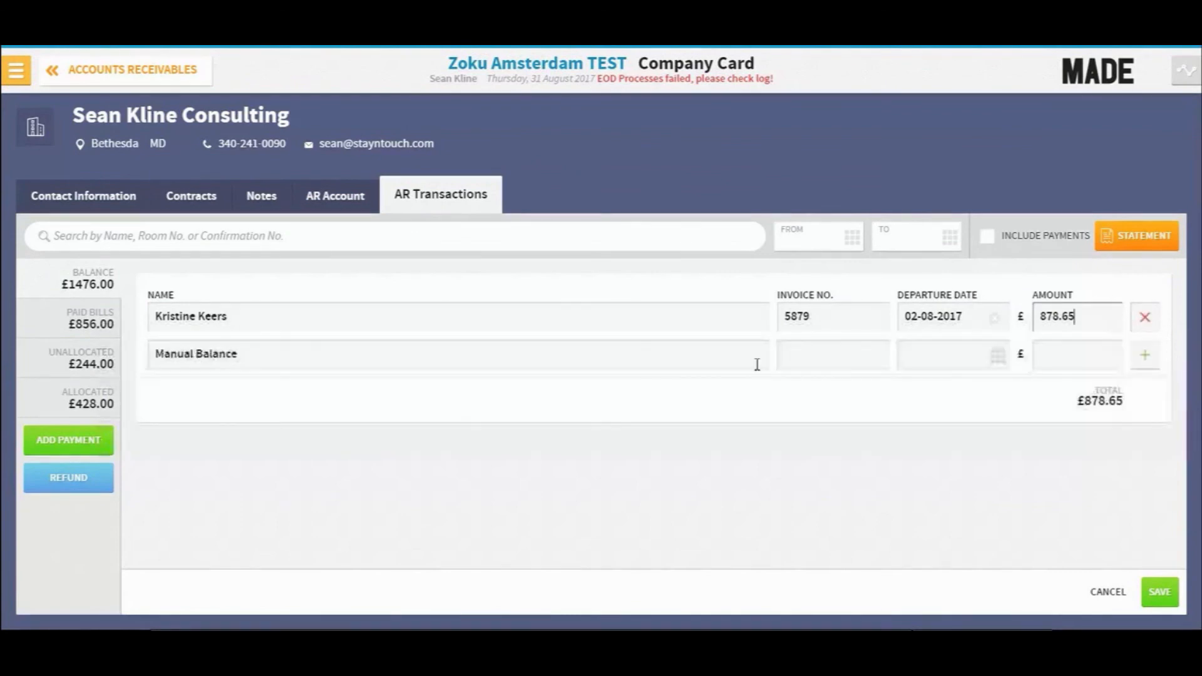
pyautogui.click(313, 359)
pyautogui.press('BackSpace')
pyautogui.press('BackSpace')
pyautogui.press('BackSpace')
pyautogui.press('BackSpace')
pyautogui.press('BackSpace')
pyautogui.press('BackSpace')
pyautogui.press('BackSpace')
pyautogui.press('BackSpace')
pyautogui.press('BackSpace')
pyautogui.press('BackSpace')
pyautogui.press('BackSpace')
pyautogui.press('BackSpace')
pyautogui.press('BackSpace')
pyautogui.press('BackSpace')
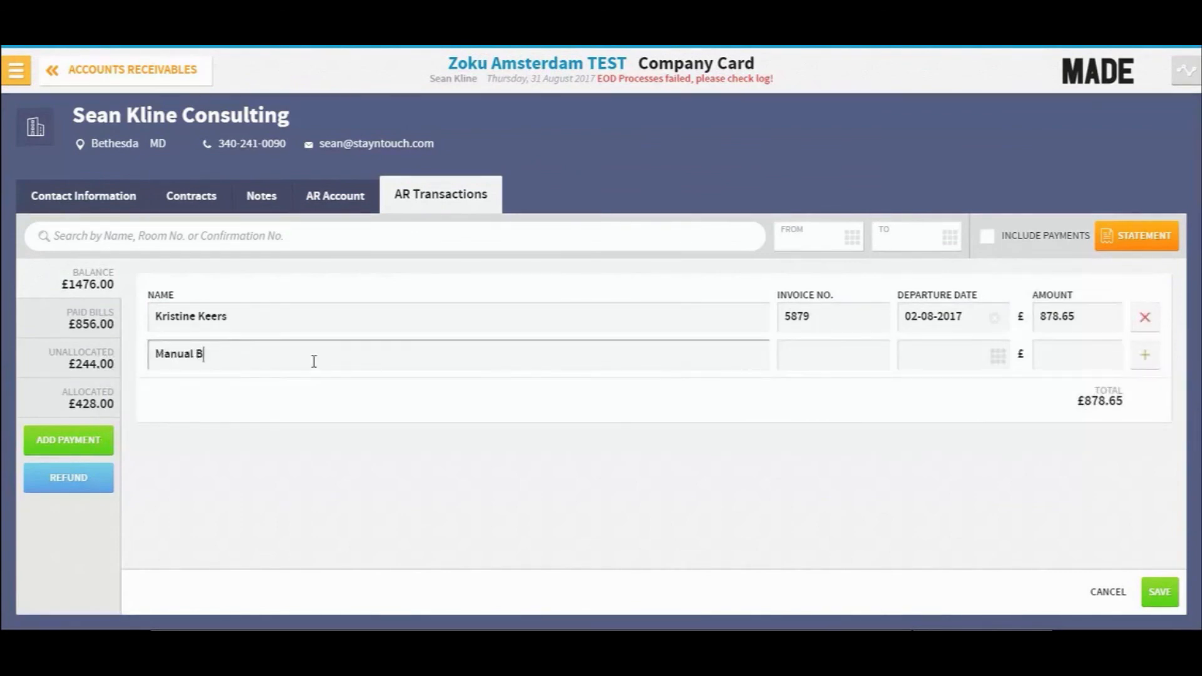
pyautogui.click(813, 354)
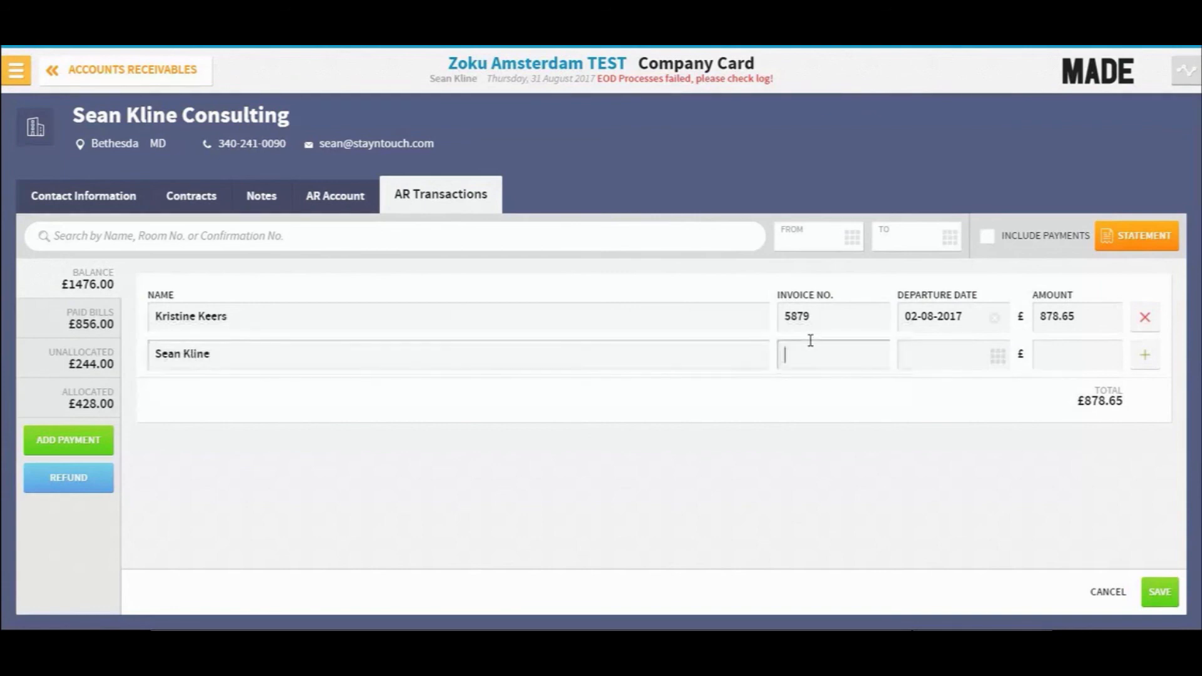
# - Give the second line invoice number 6888, departure date 23-08-2017 and amount 587, then save the manual balances
pyautogui.write('6888')
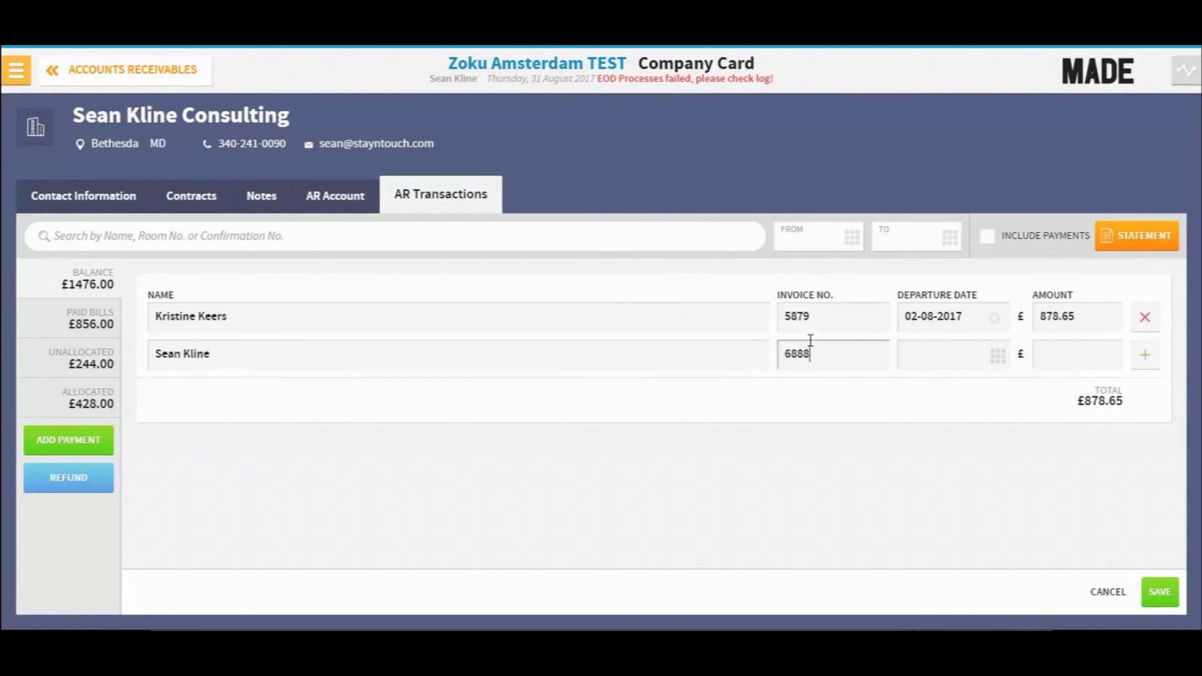
pyautogui.click(999, 358)
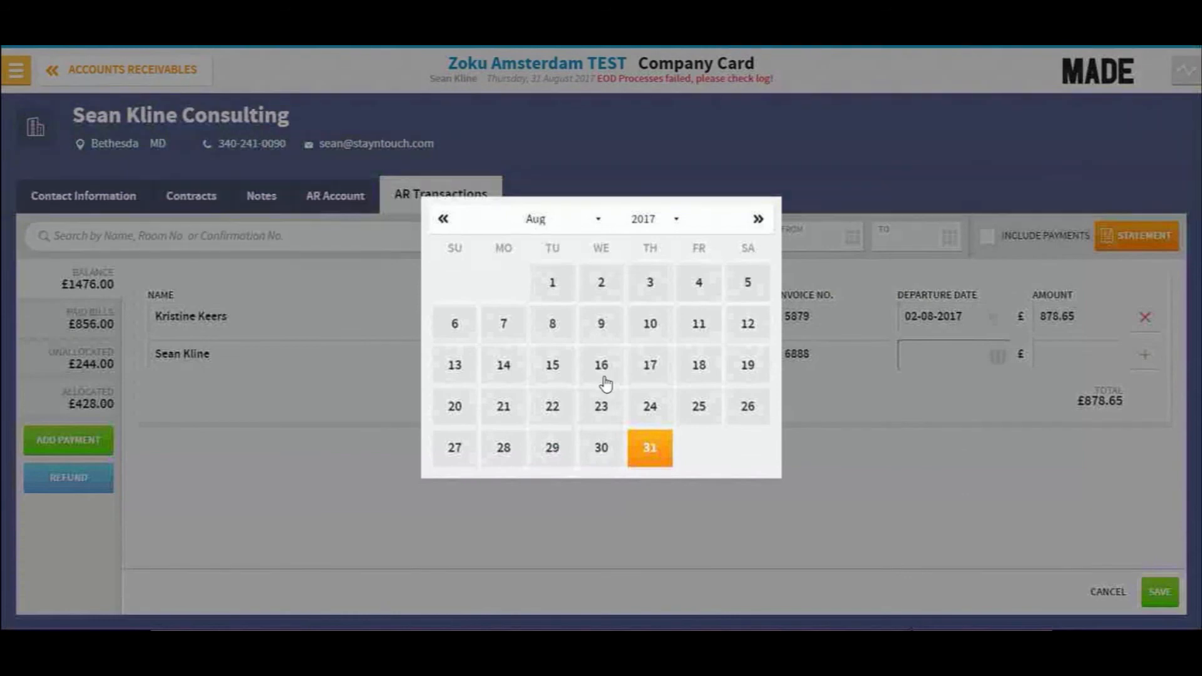
pyautogui.click(606, 406)
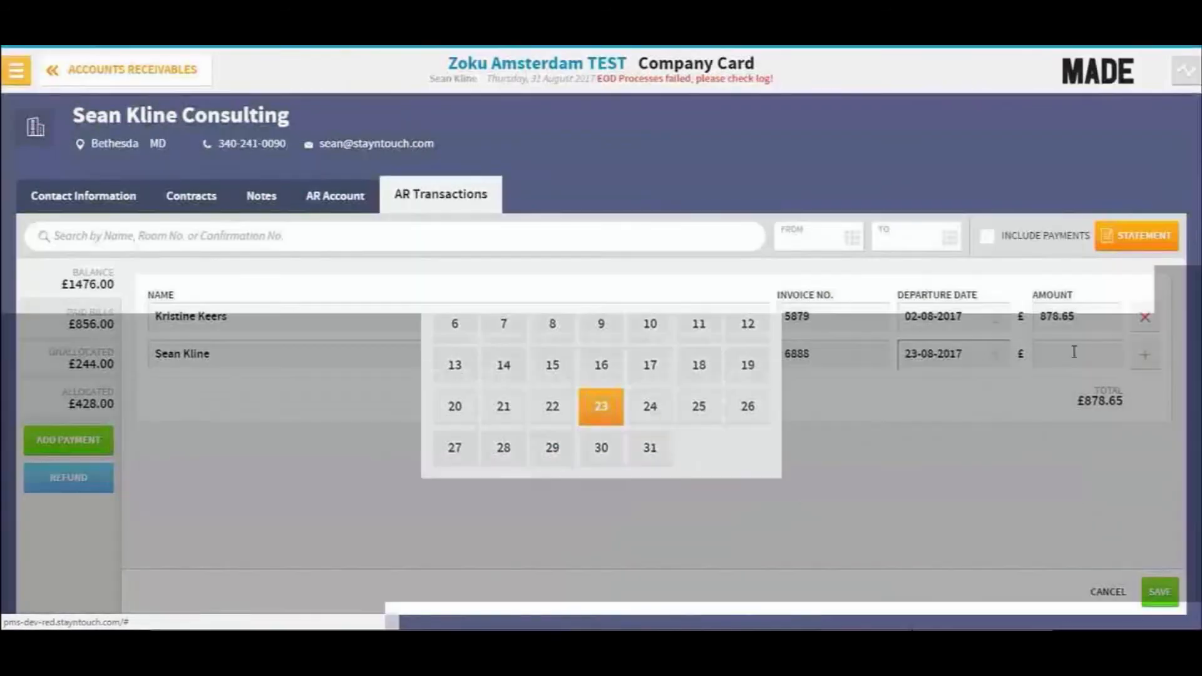
pyautogui.click(1074, 352)
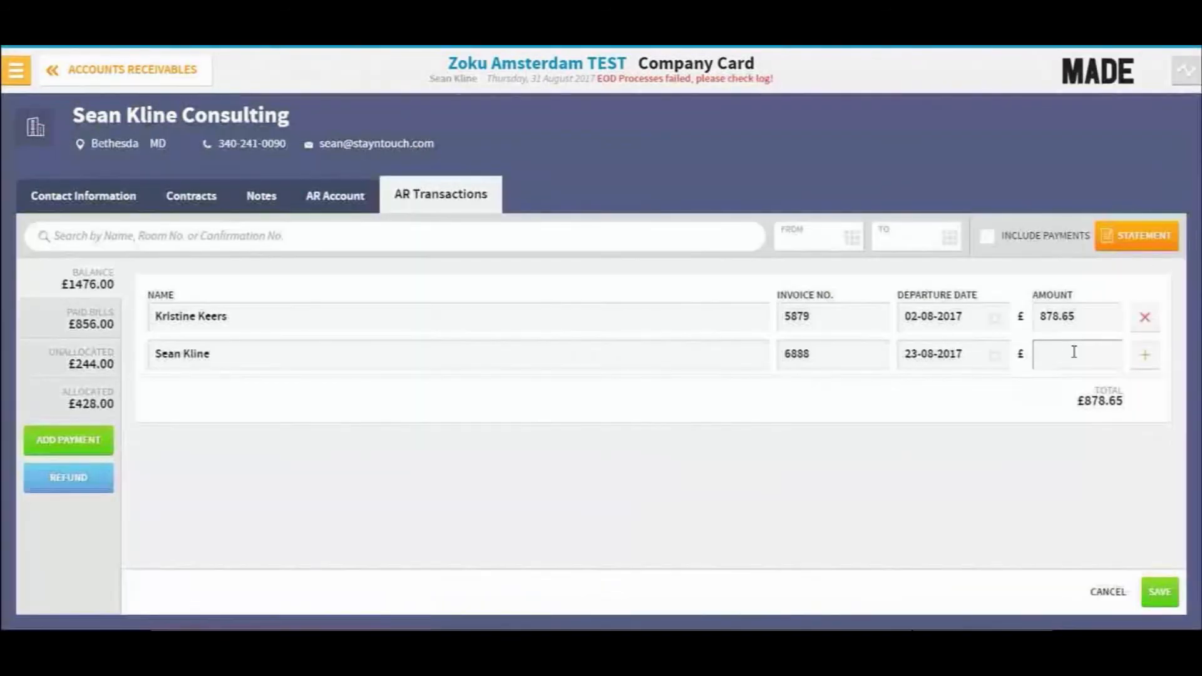
pyautogui.write('587')
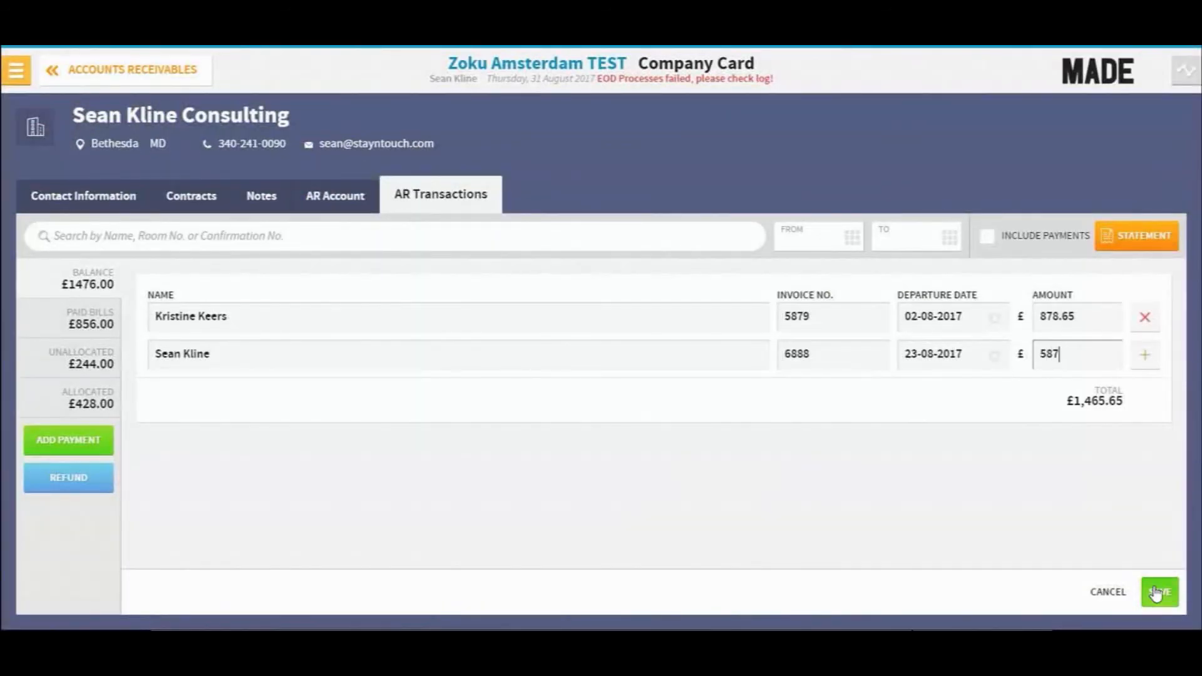
pyautogui.click(1156, 593)
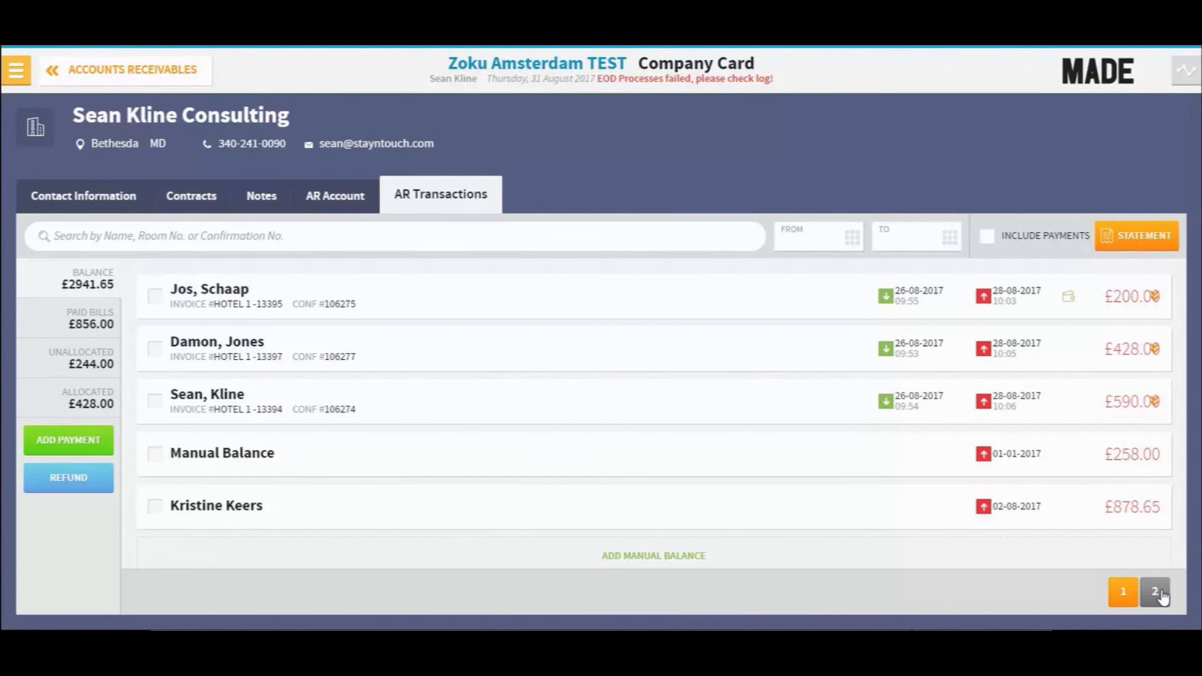
pyautogui.click(1155, 592)
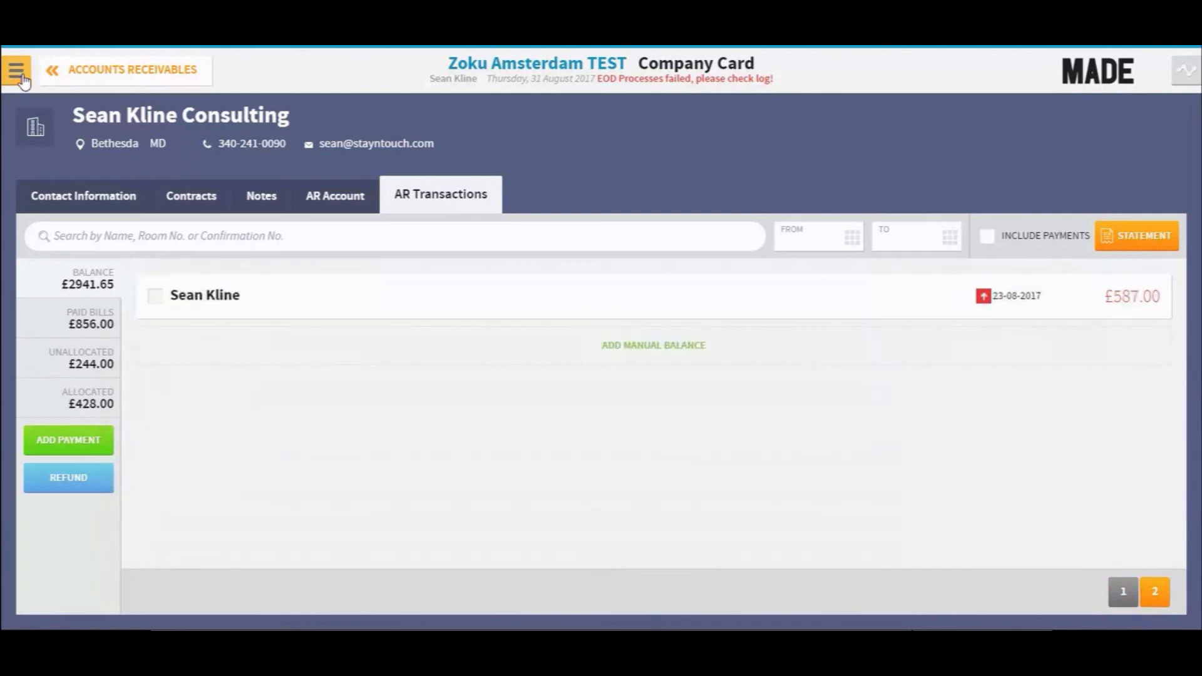
# - Open the hotel admin settings and search the charge codes for "man"
pyautogui.click(16, 70)
pyautogui.click(76, 568)
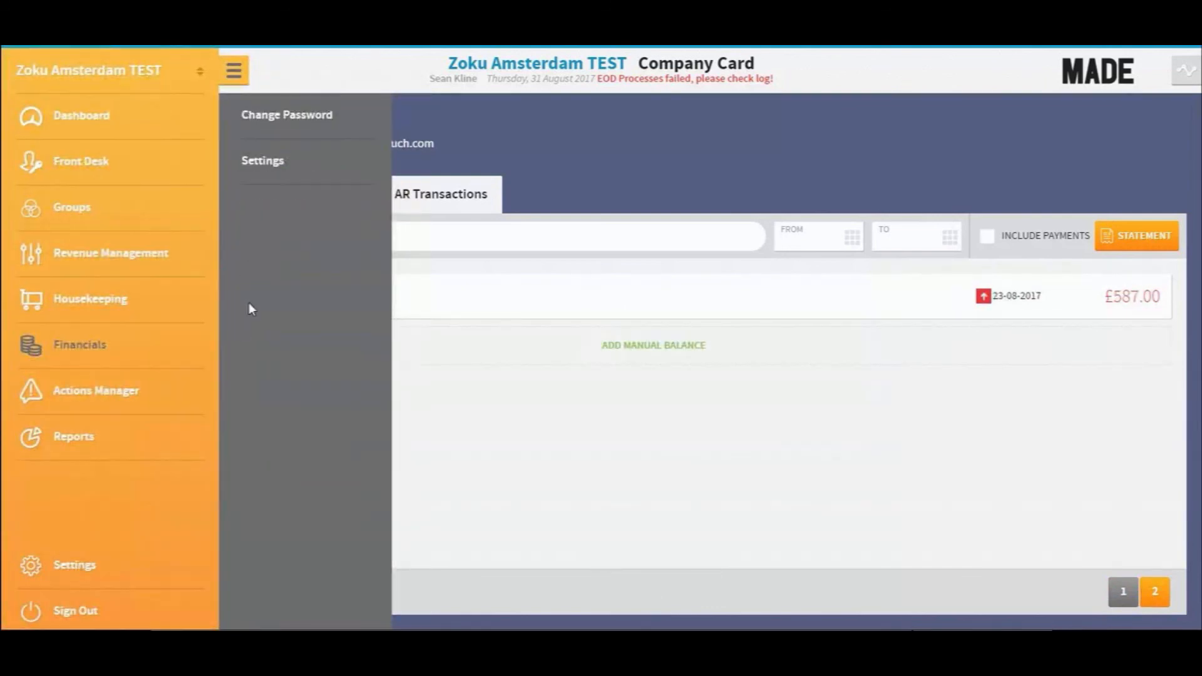
pyautogui.click(251, 167)
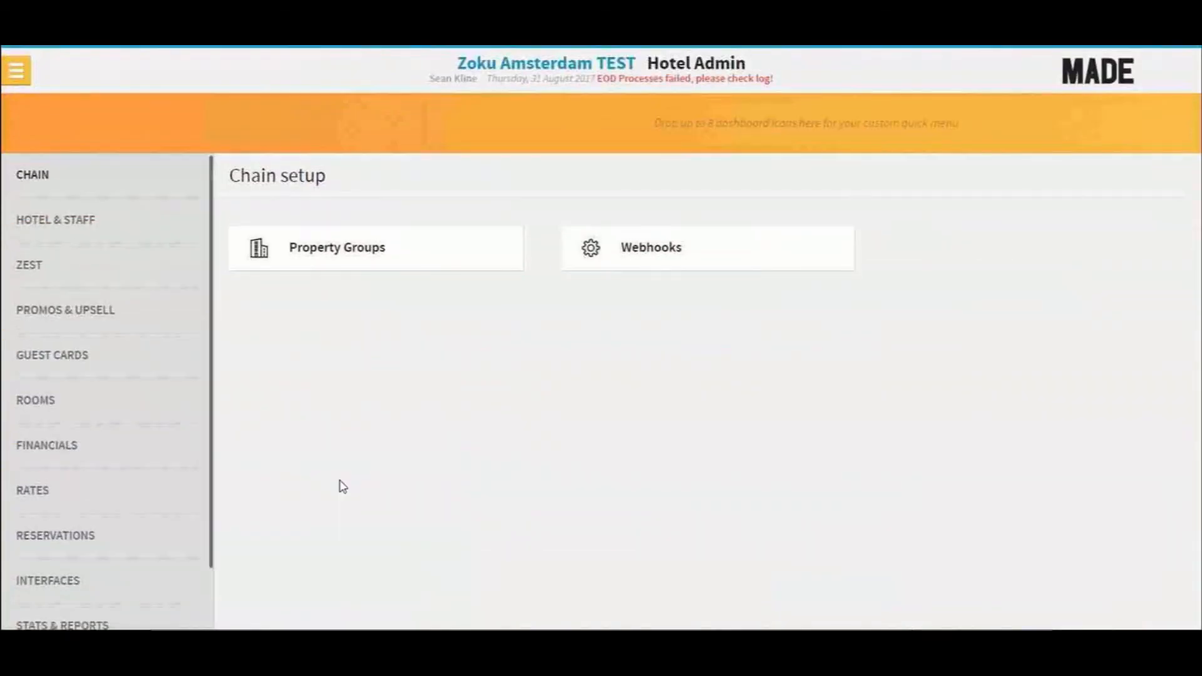
pyautogui.click(39, 458)
pyautogui.click(1013, 263)
pyautogui.click(1092, 222)
pyautogui.write('man')
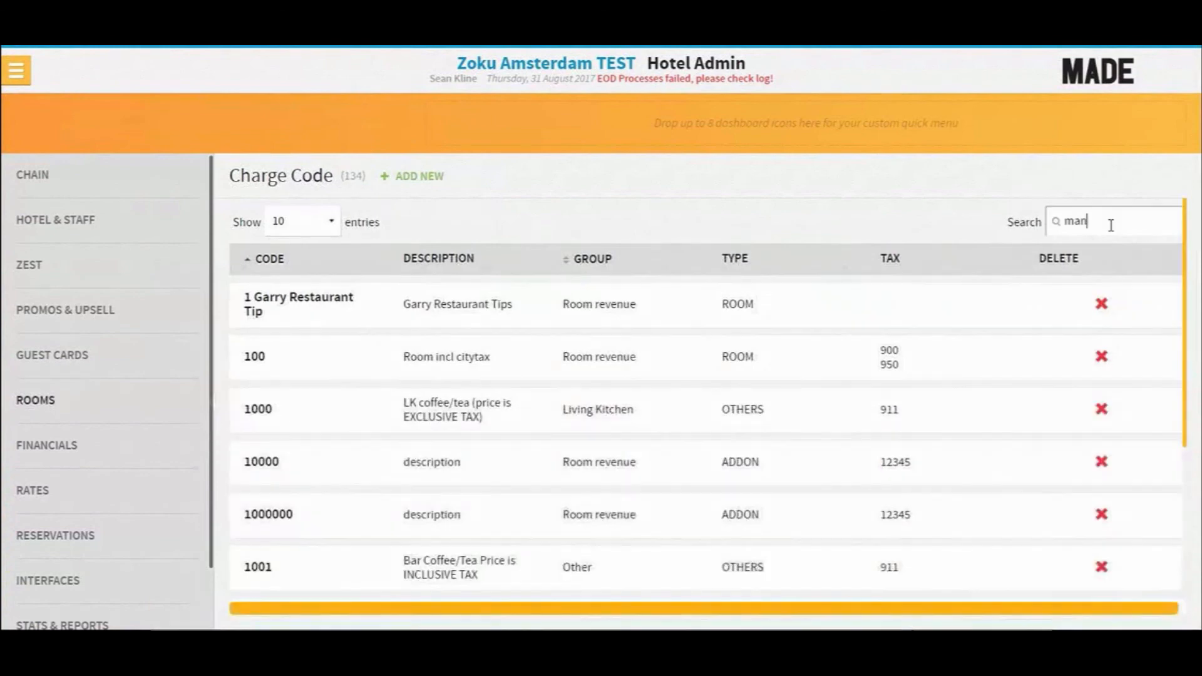
pyautogui.press('BackSpace')
pyautogui.press('BackSpace')
pyautogui.press('BackSpace')
# - Inspect the manual balance charge code options in the Accounts Receivables settings
pyautogui.click(47, 445)
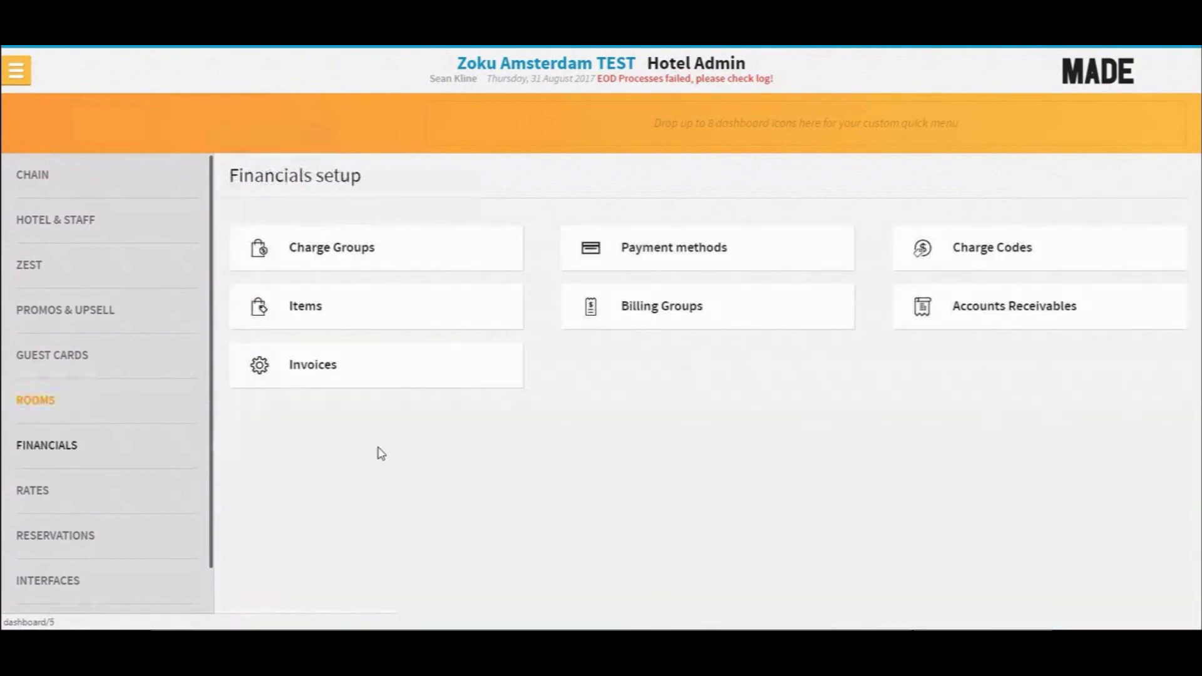
pyautogui.click(1004, 307)
pyautogui.click(294, 323)
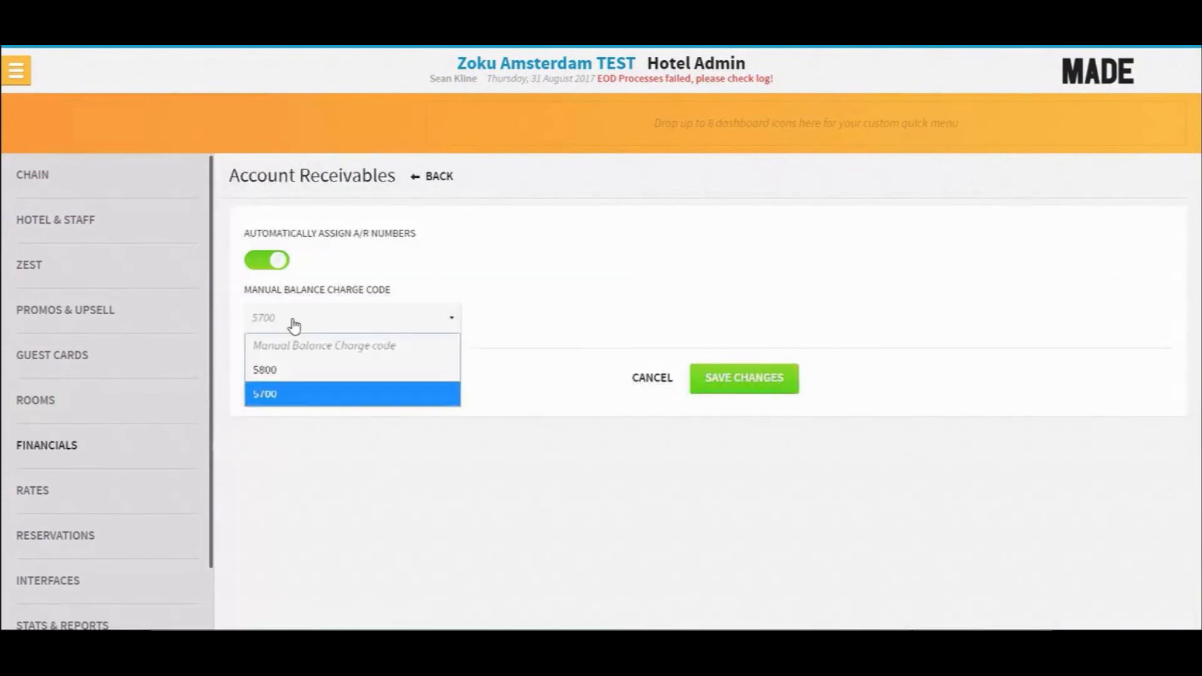
pyautogui.click(294, 324)
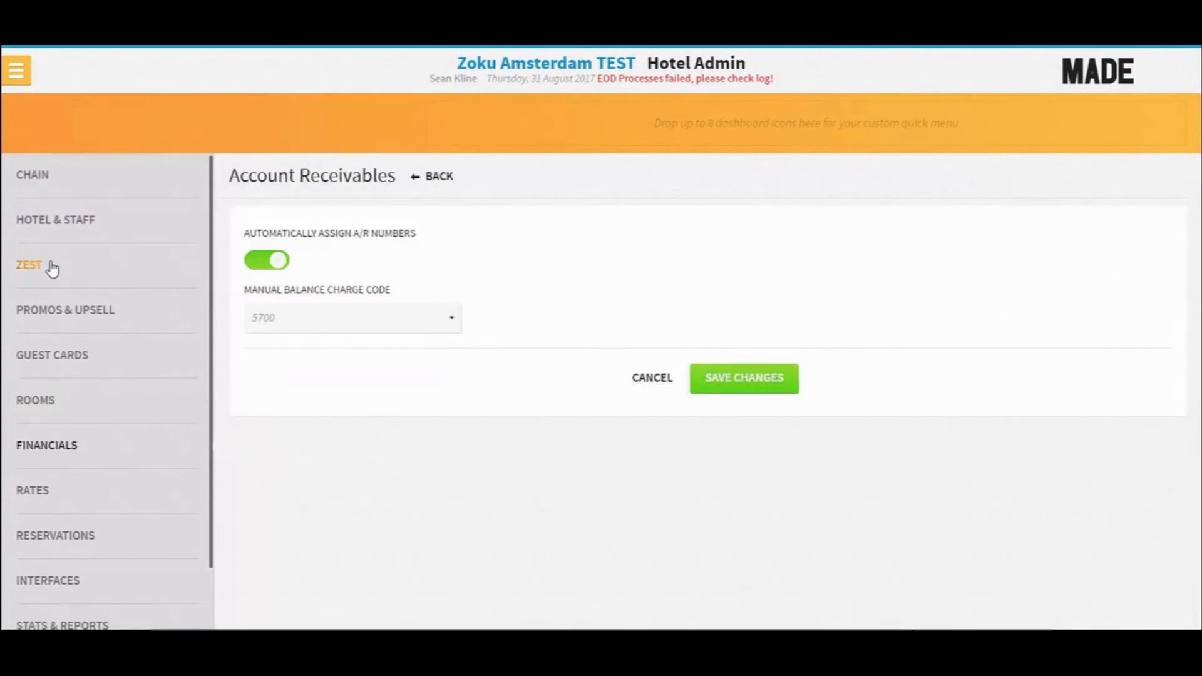
# - Search the charge codes for 5700
pyautogui.click(45, 447)
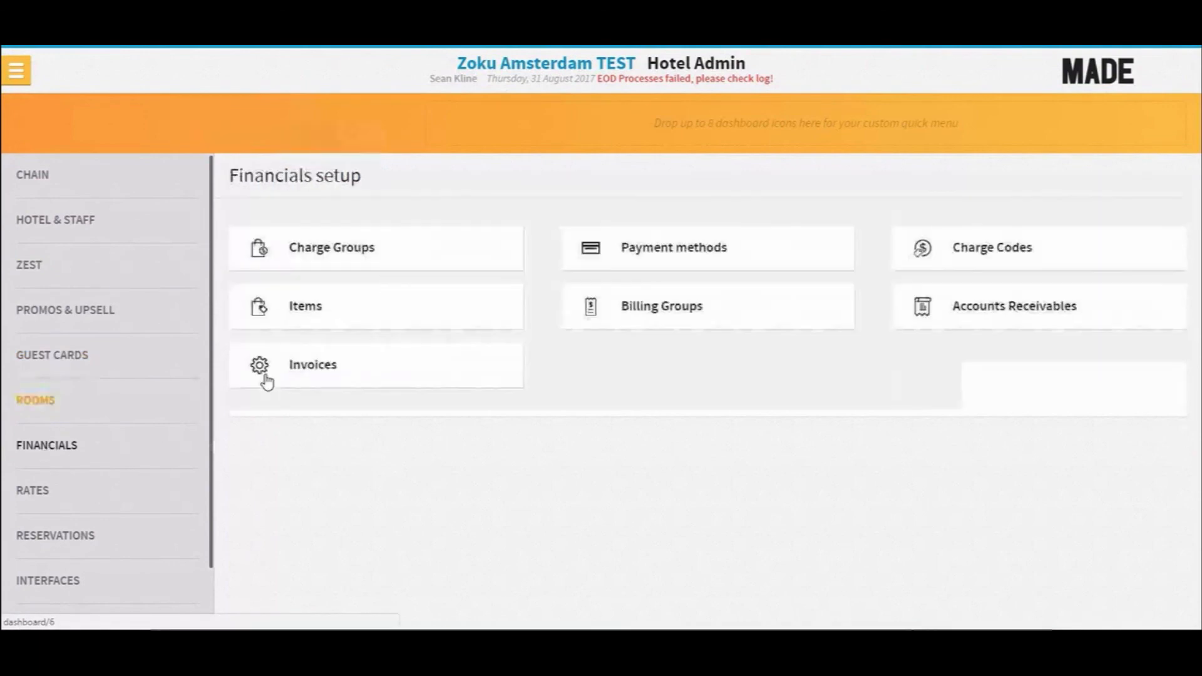
pyautogui.click(962, 239)
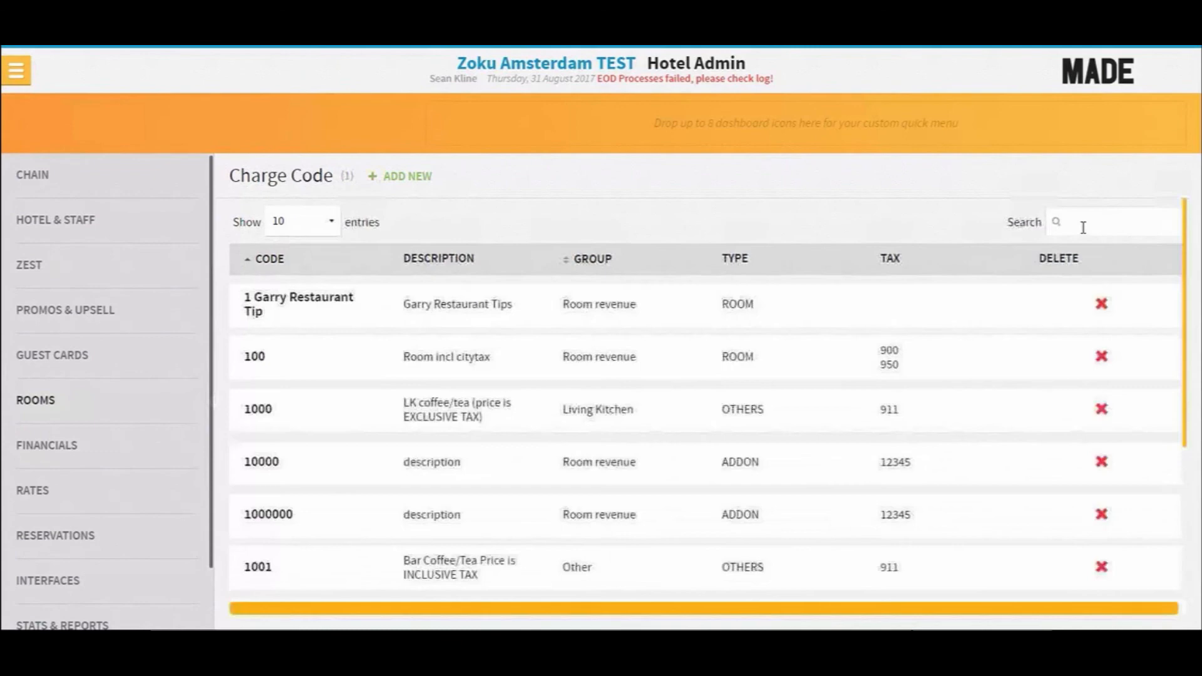
pyautogui.click(1078, 222)
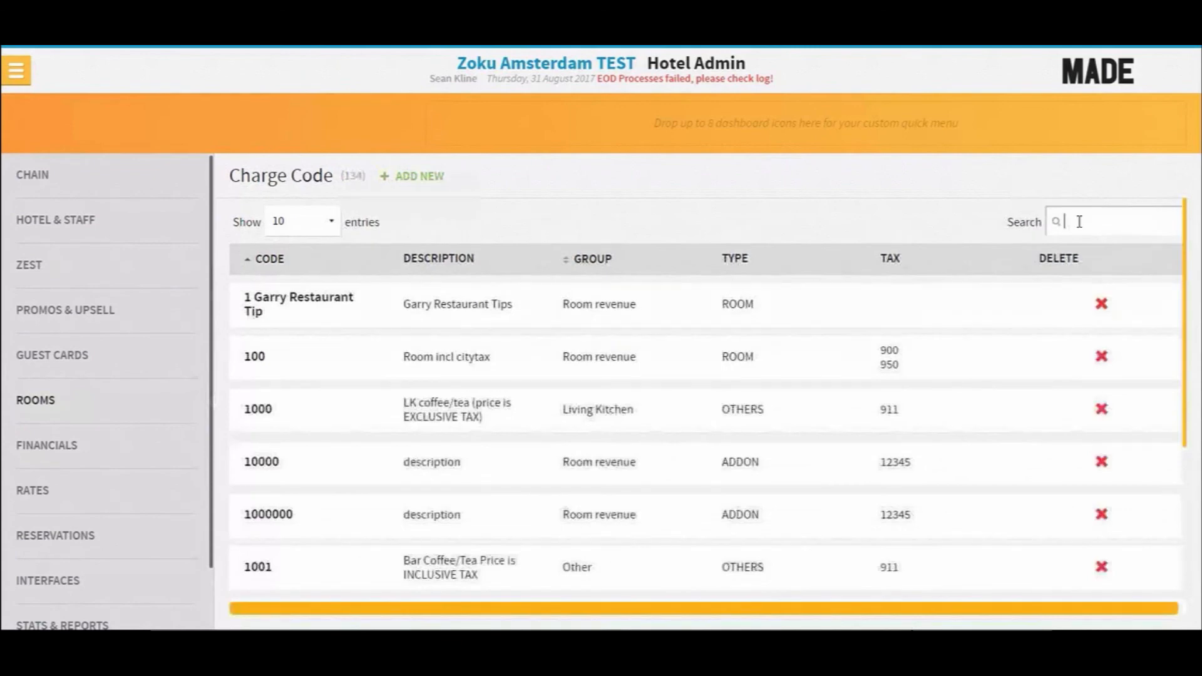
pyautogui.write('5700')
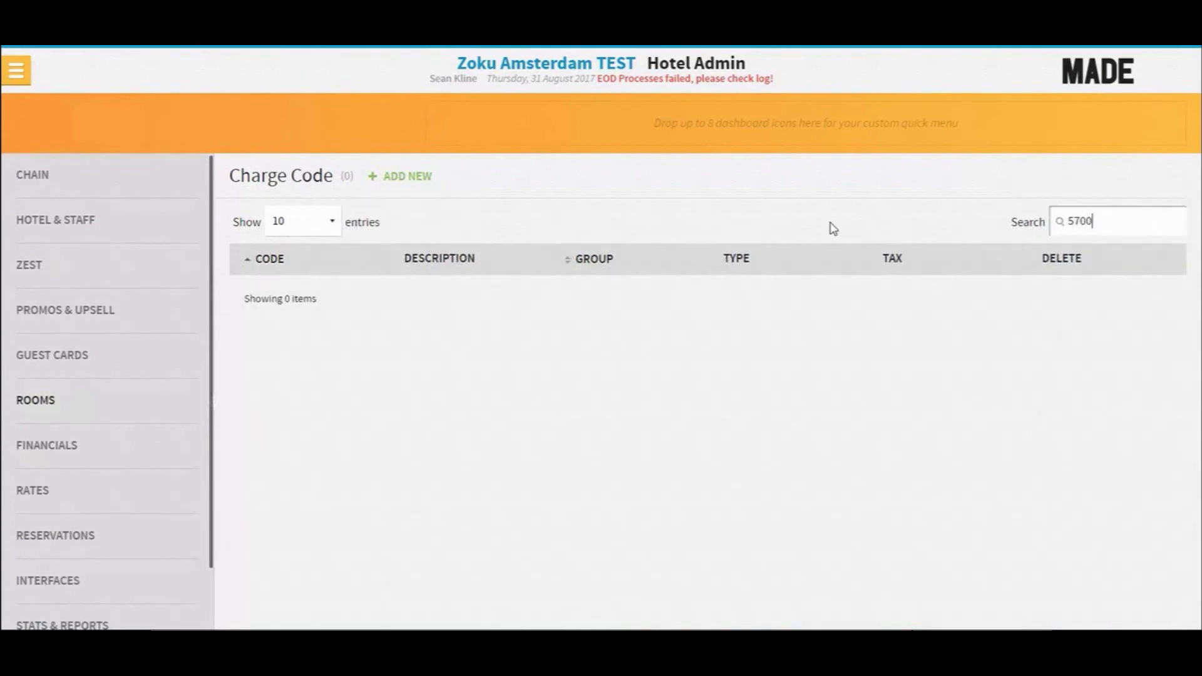
pyautogui.press('BackSpace')
pyautogui.press('BackSpace')
pyautogui.press('BackSpace')
pyautogui.press('BackSpace')
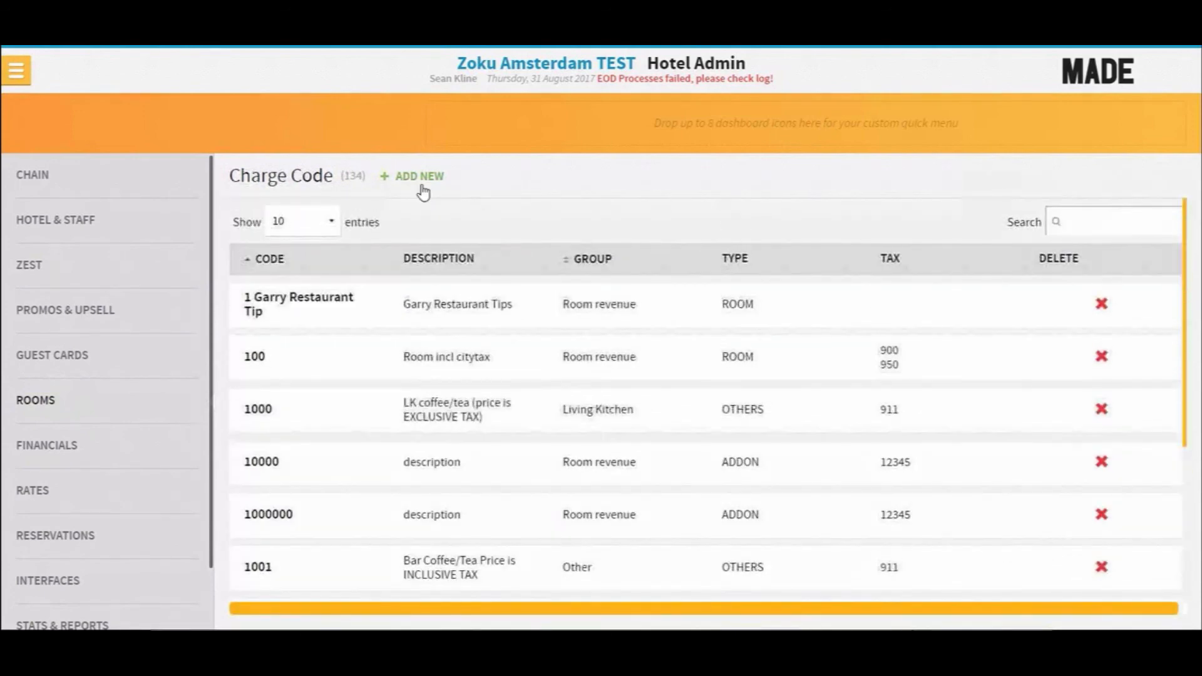
# - Add a new charge code 8555 with the description Manual AR Balance
pyautogui.click(420, 178)
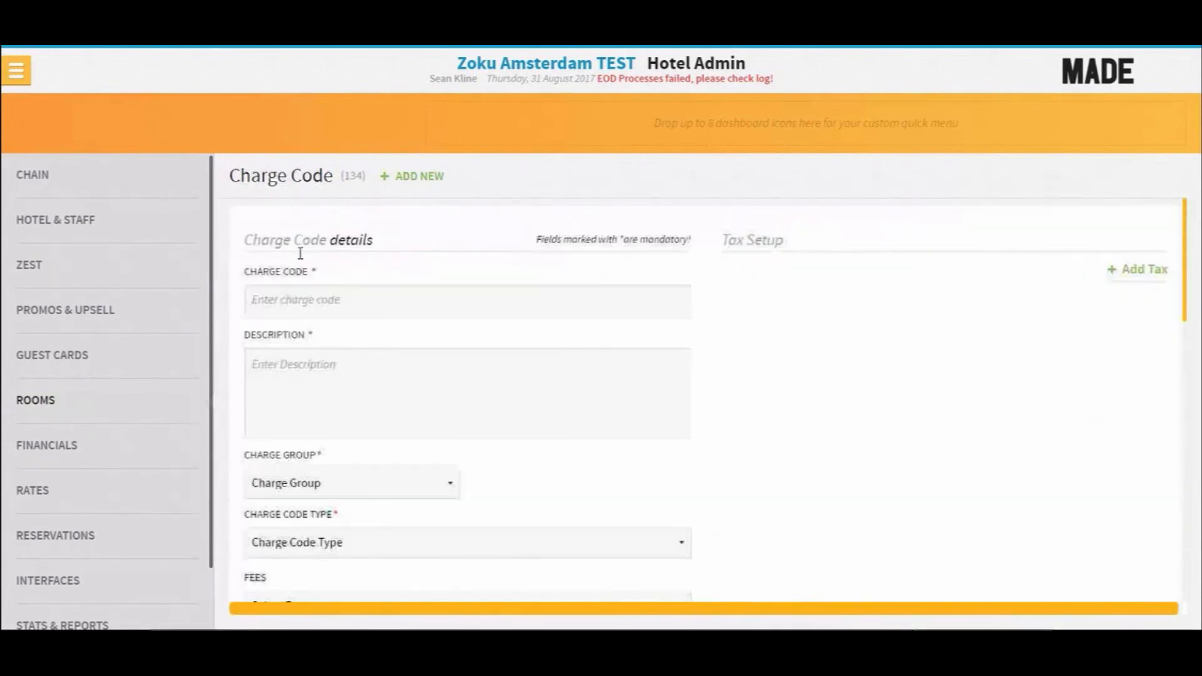
pyautogui.click(303, 289)
pyautogui.write('8555')
pyautogui.press('Tab')
pyautogui.write('Manual ')
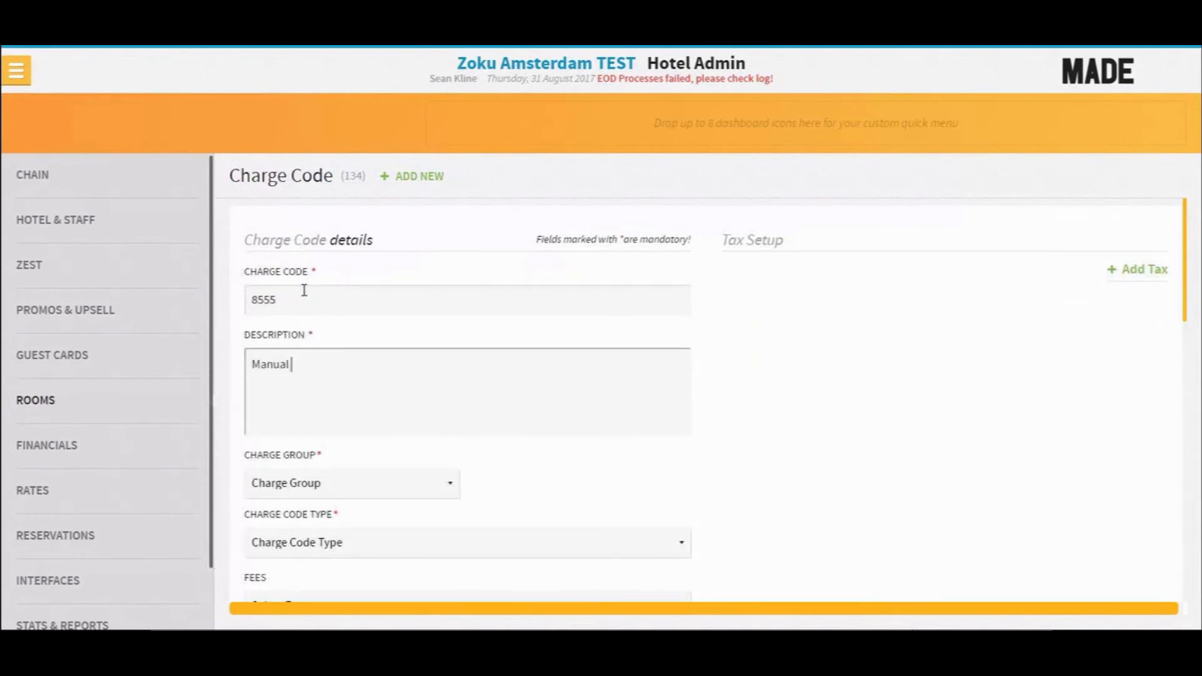
pyautogui.write('AR b')
pyautogui.press('BackSpace')
pyautogui.write('Balance')
# - Set the new charge code's group to Payments and open the charge code type options
pyautogui.click(376, 485)
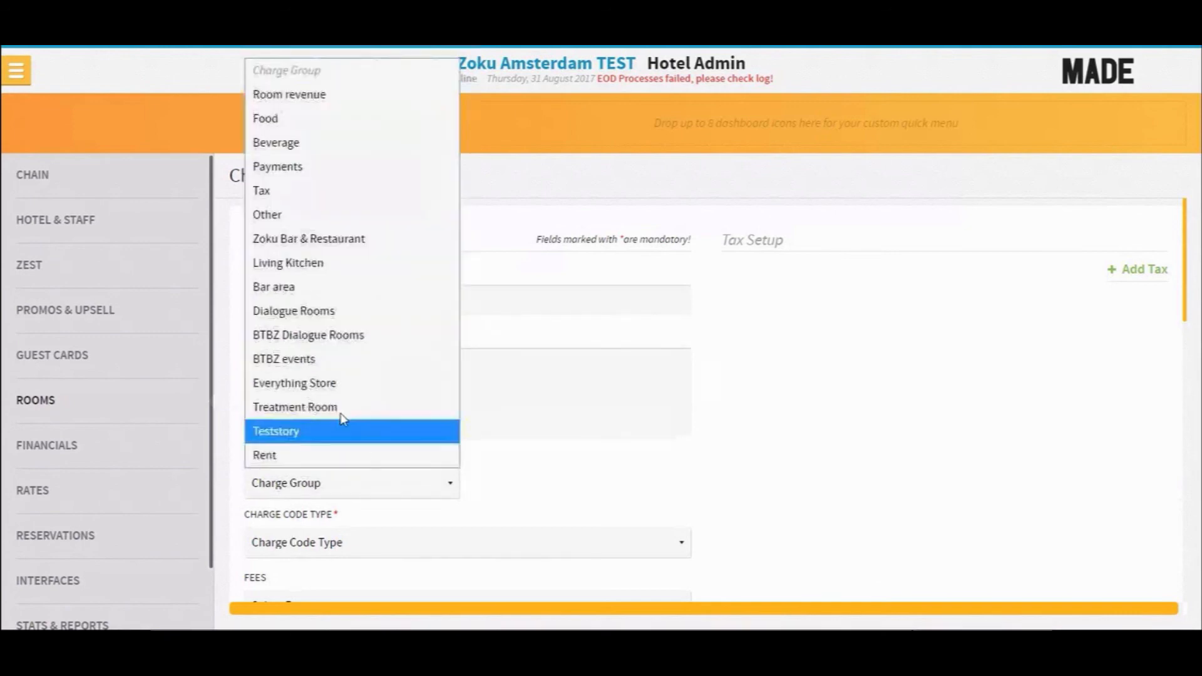
pyautogui.click(295, 166)
pyautogui.click(365, 549)
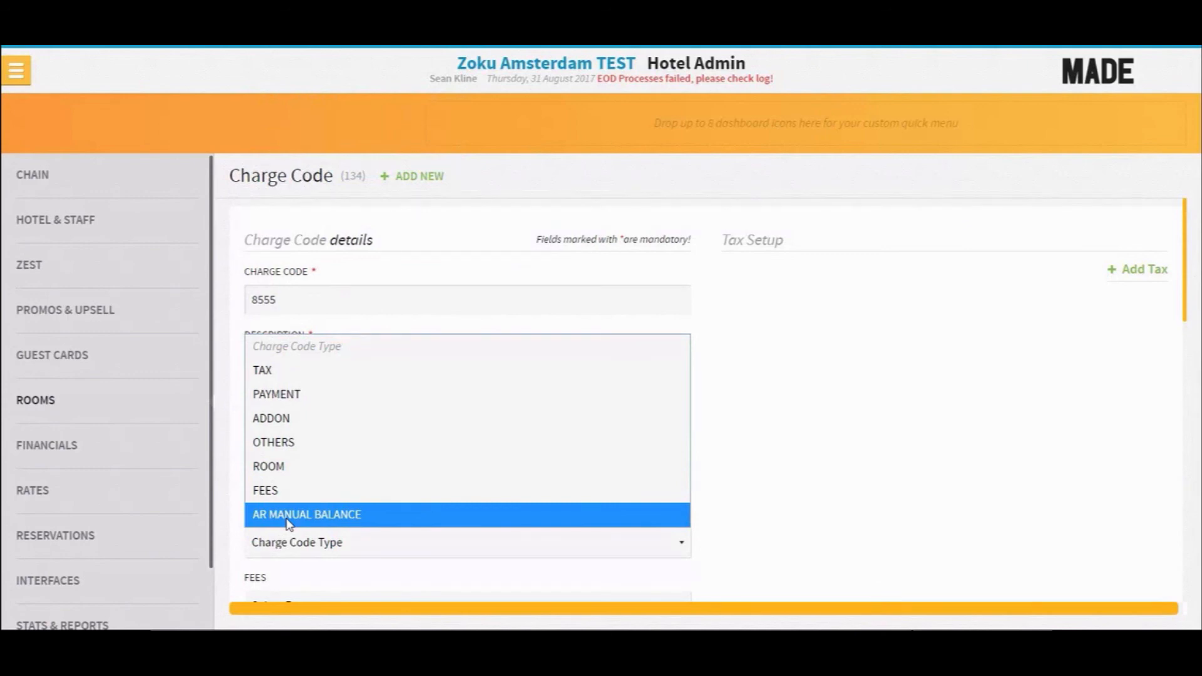
pyautogui.click(782, 529)
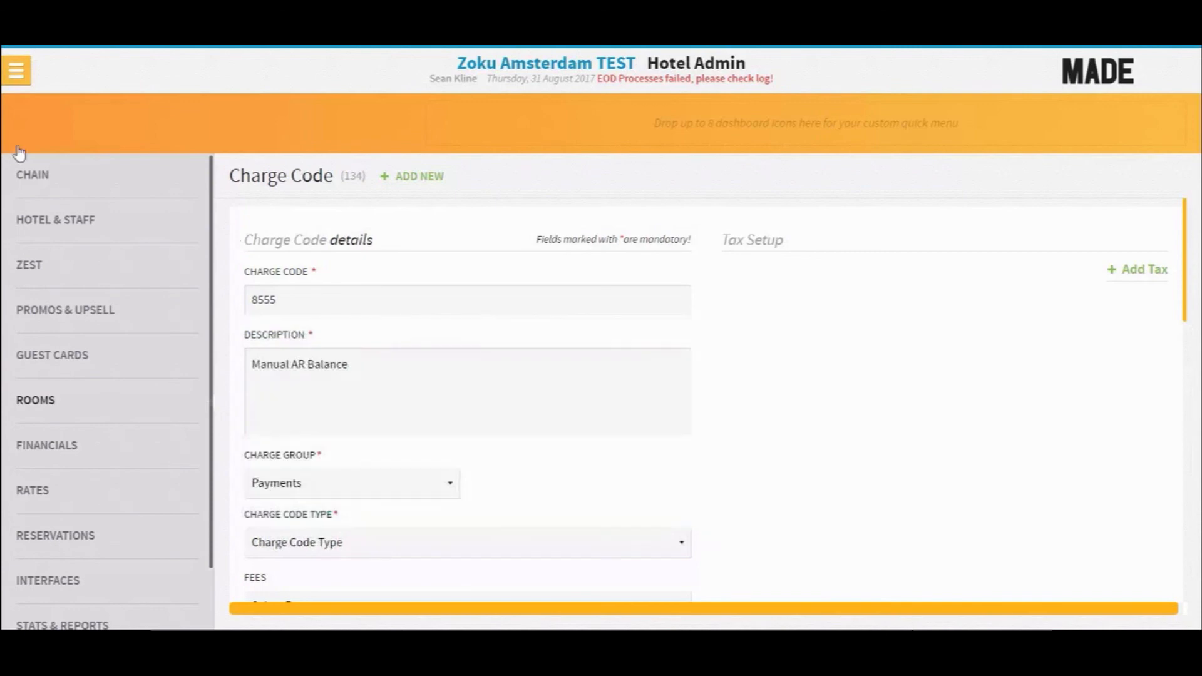
# - Open the financial Journal
pyautogui.click(15, 70)
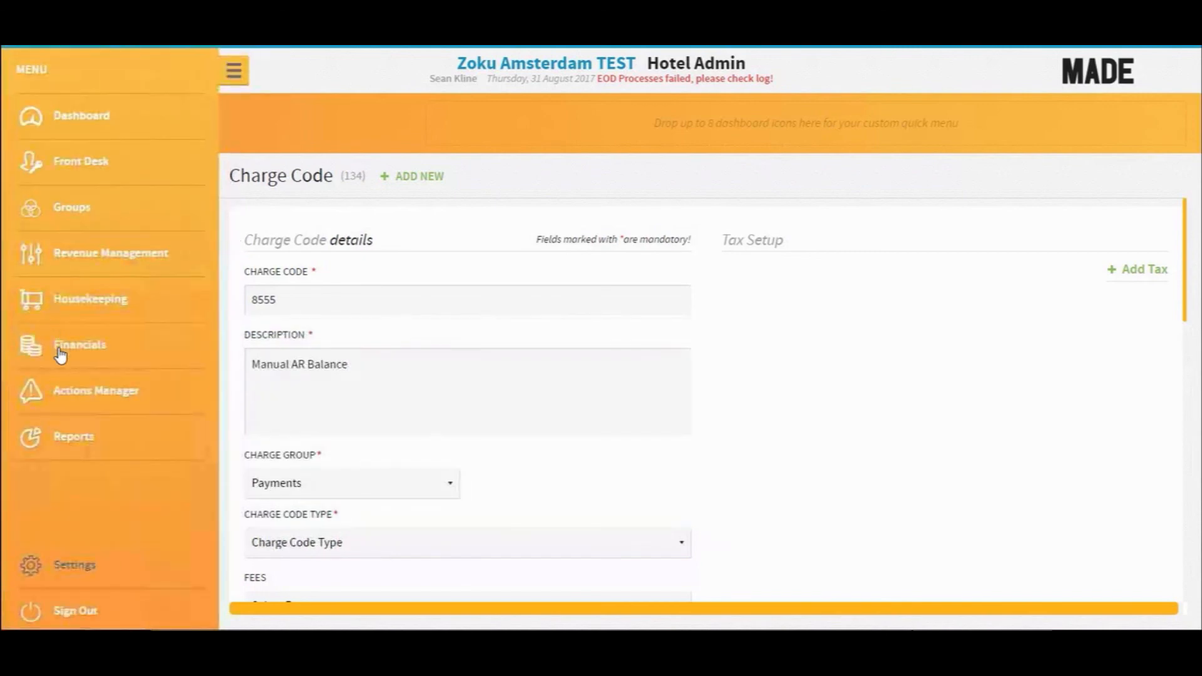
pyautogui.click(60, 354)
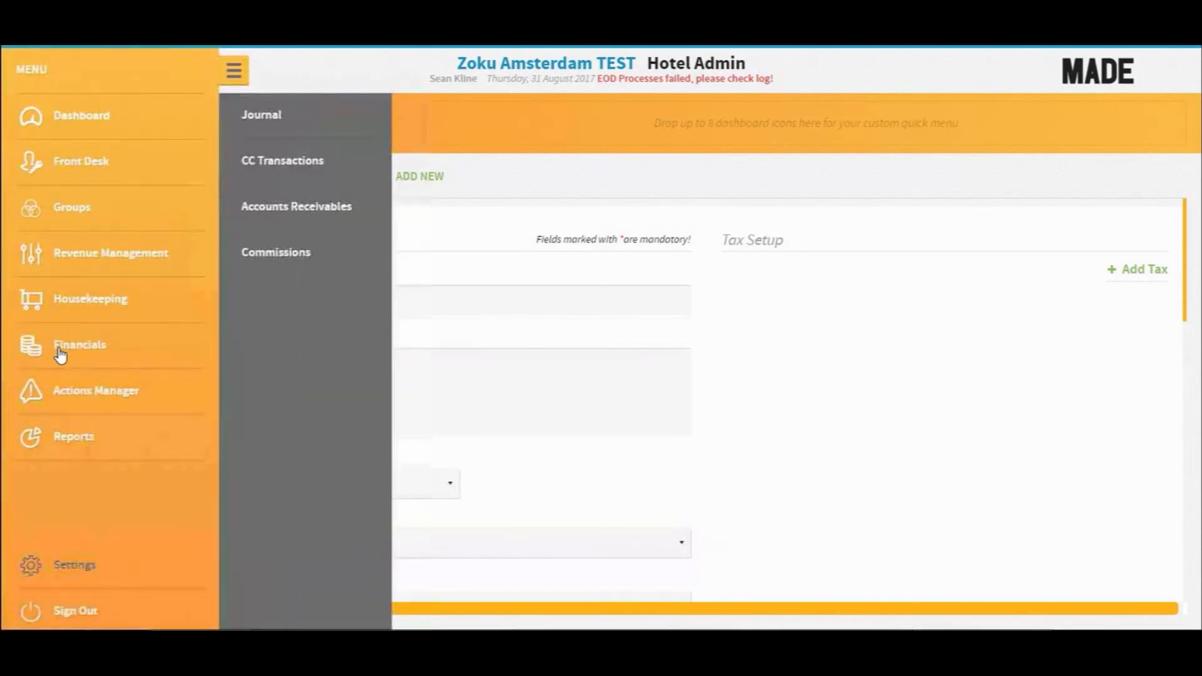
pyautogui.click(259, 119)
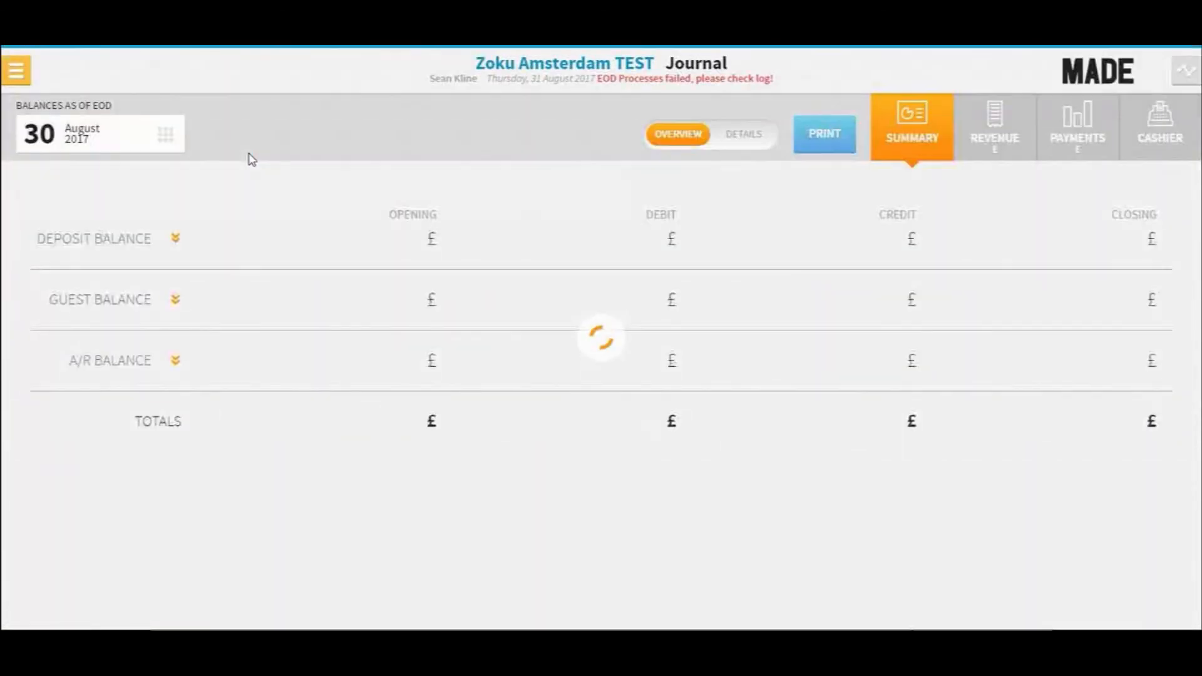
# - Switch the journal date to 31 August 2017 and expand the A/R balance entries
pyautogui.click(166, 135)
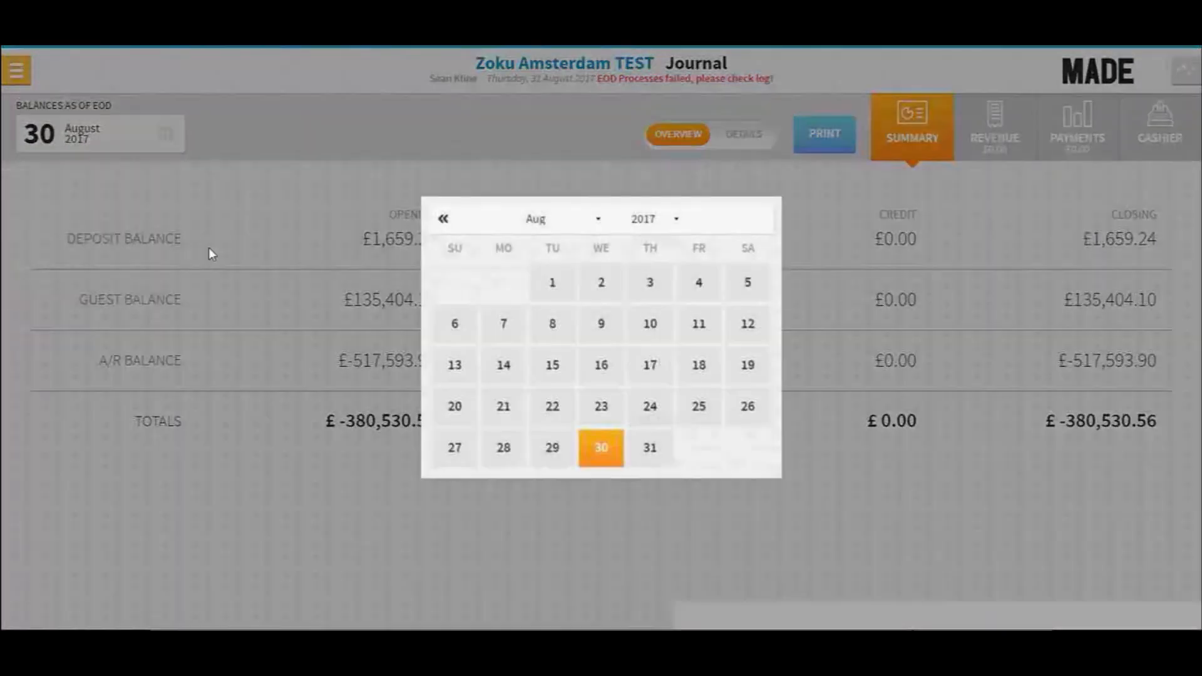
pyautogui.click(650, 447)
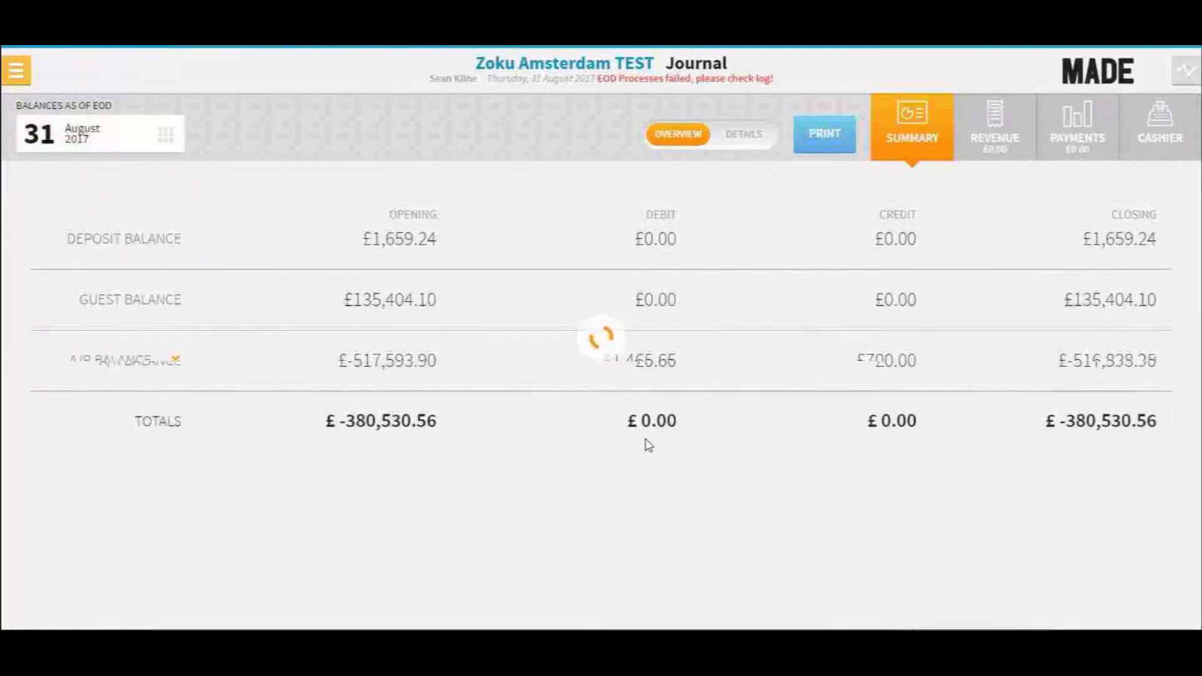
pyautogui.click(689, 360)
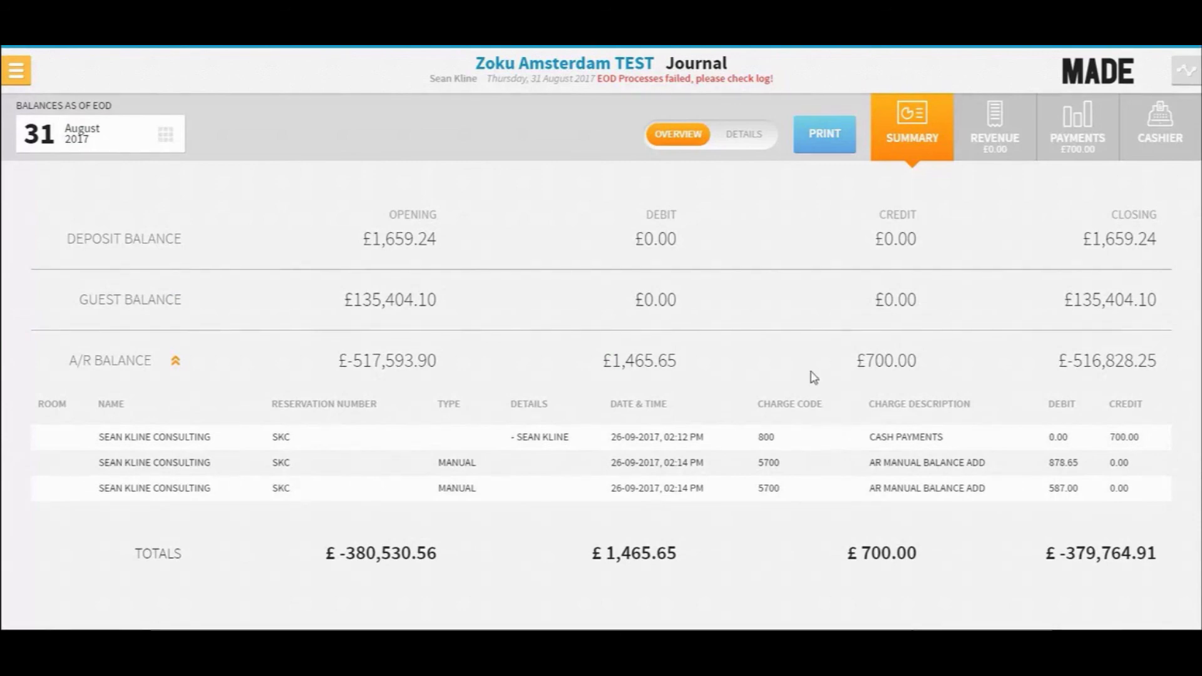
# - Open Accounts Receivables from the Financials section
pyautogui.click(15, 70)
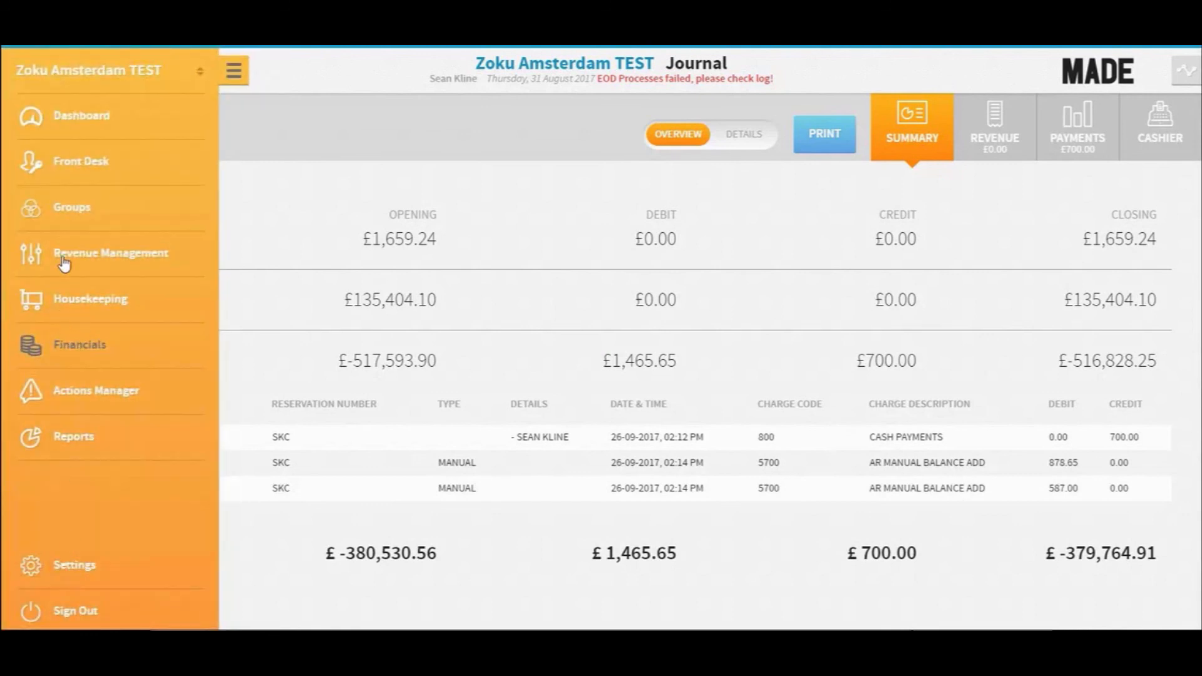
pyautogui.click(84, 355)
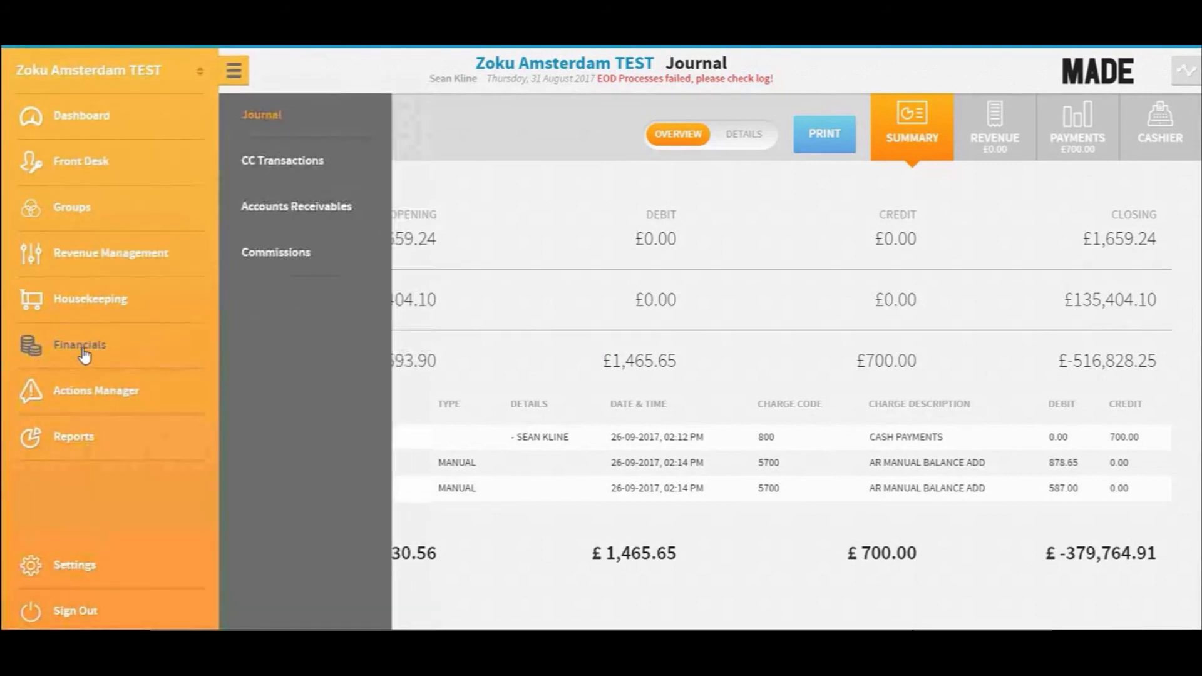
pyautogui.click(285, 208)
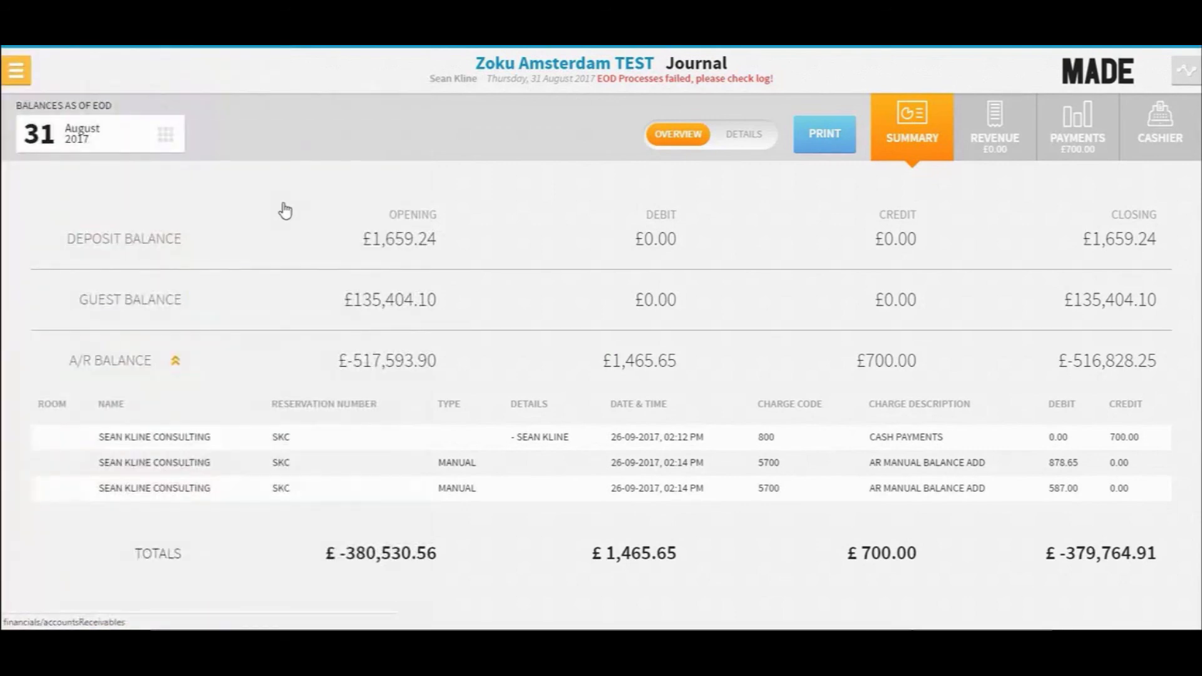